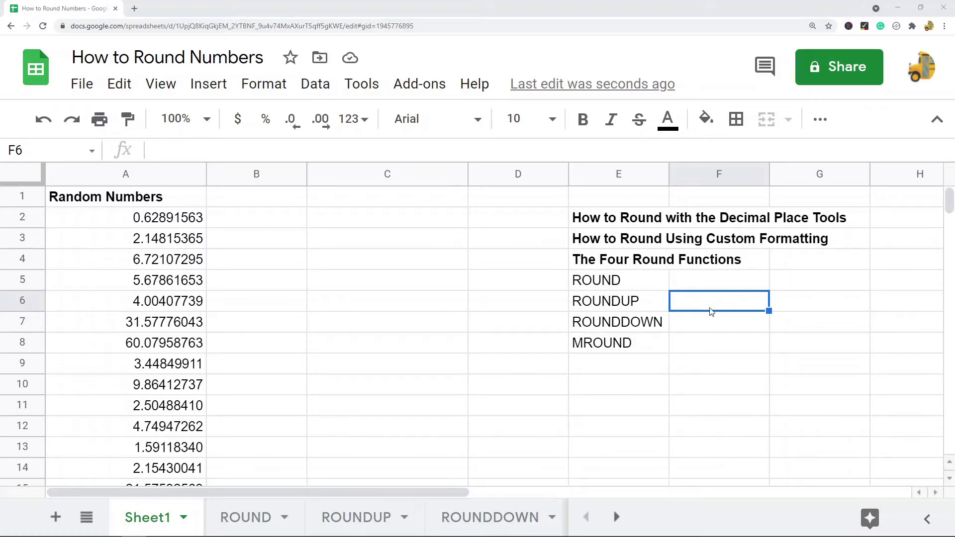
# Step: Point out the E2–E4 headings: decimal place tools, custom formatting and The Four Round Functions
pyautogui.click(621, 220)
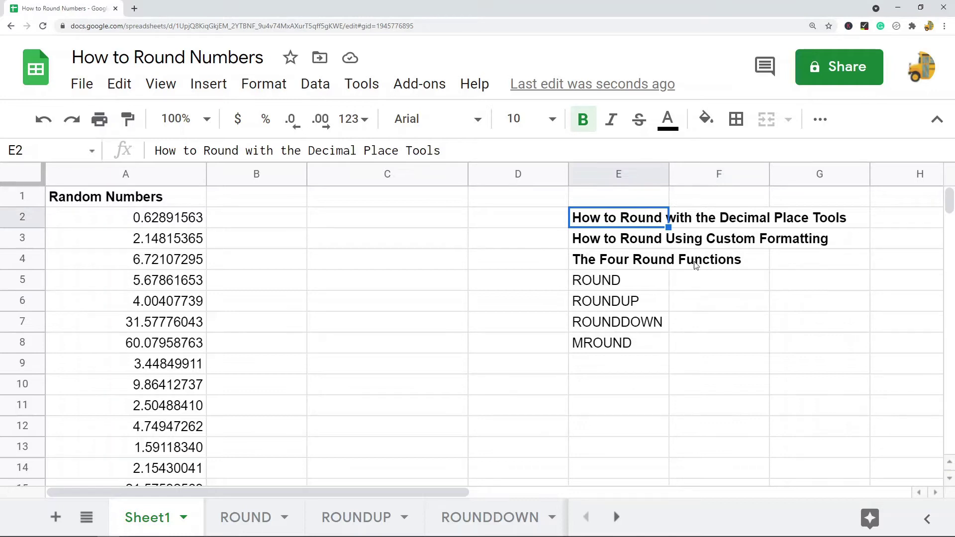
pyautogui.click(621, 243)
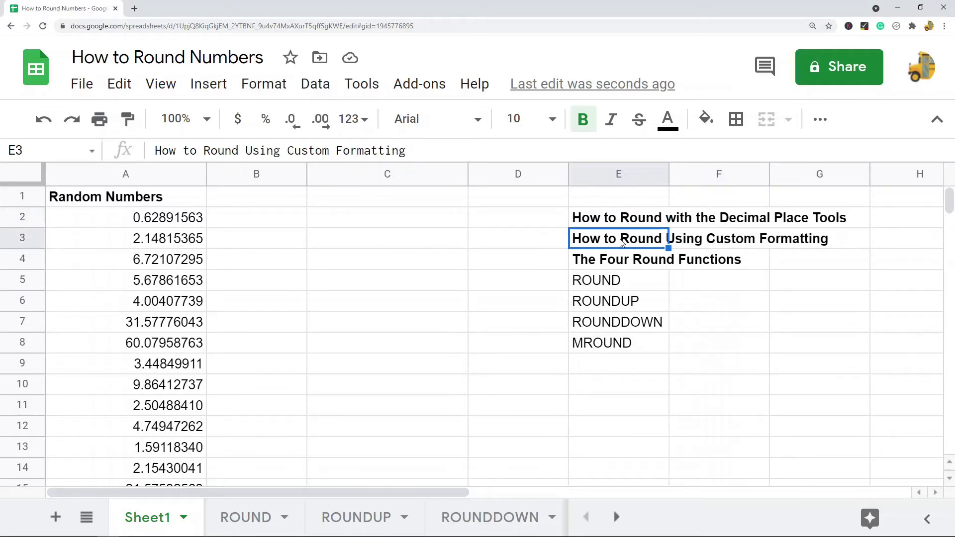
pyautogui.click(616, 265)
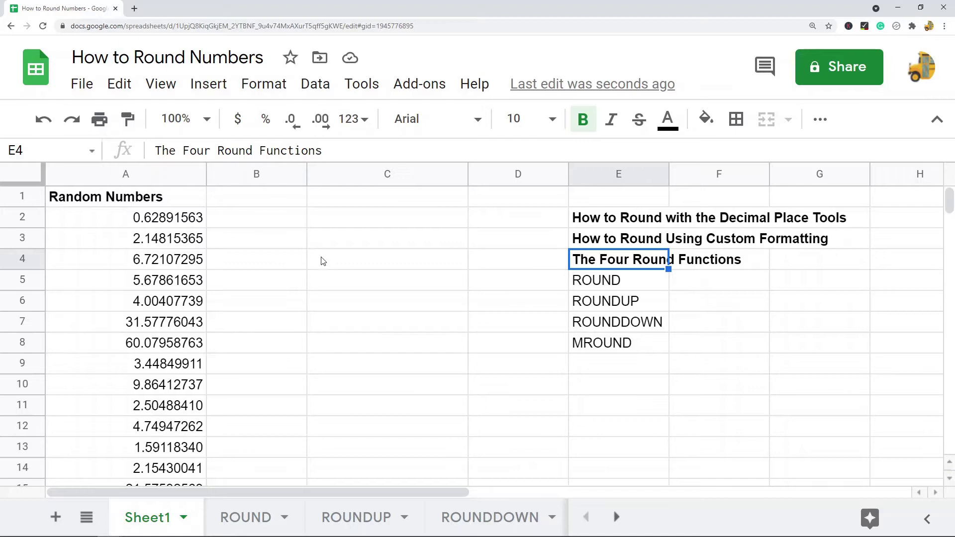
# Step: Select column A and reduce its Random Numbers to two decimal places
pyautogui.click(132, 177)
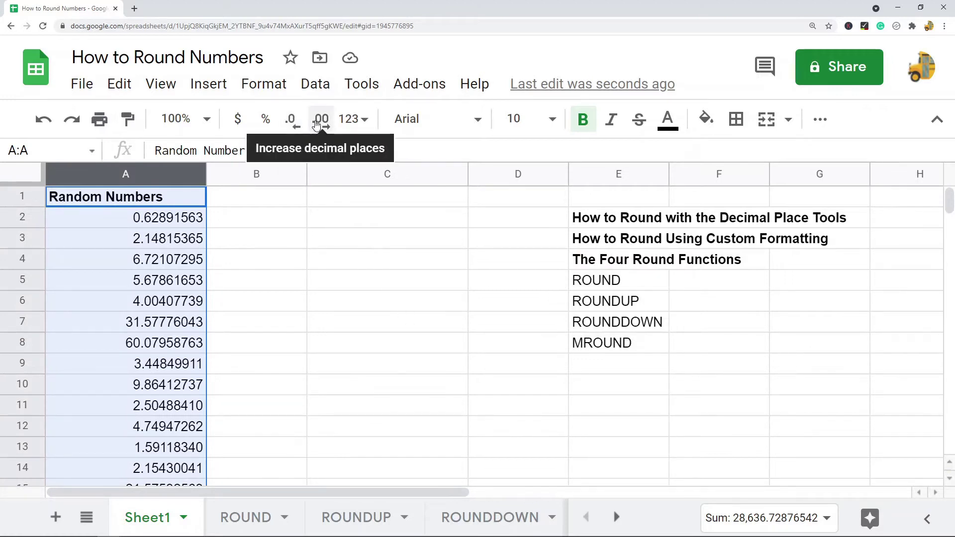
pyautogui.click(293, 126)
pyautogui.click(293, 125)
pyautogui.click(294, 125)
pyautogui.click(294, 125)
pyautogui.click(293, 125)
pyautogui.click(293, 126)
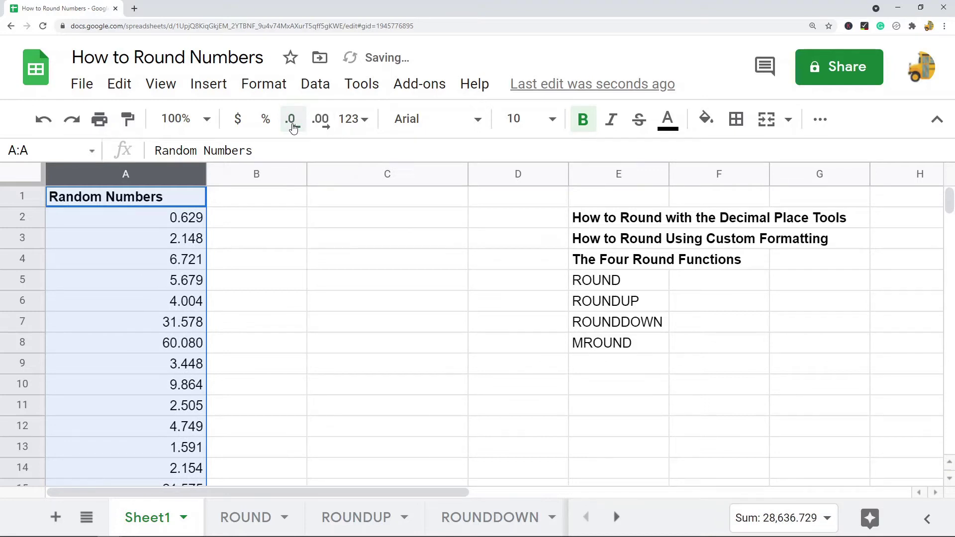
pyautogui.click(293, 125)
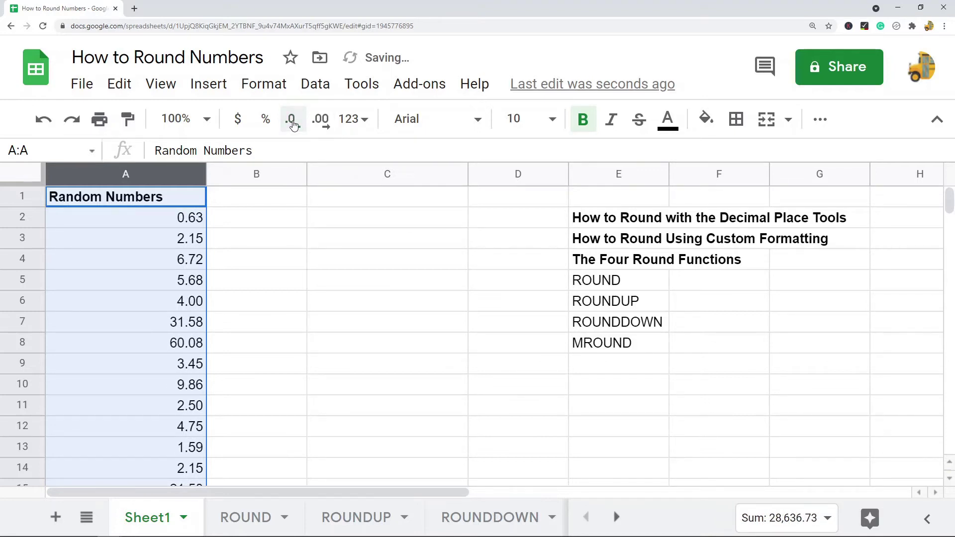
# Step: Raise column A's decimals until values show four places, like 0.6289, then deselect
pyautogui.click(321, 121)
pyautogui.click(320, 120)
pyautogui.click(321, 119)
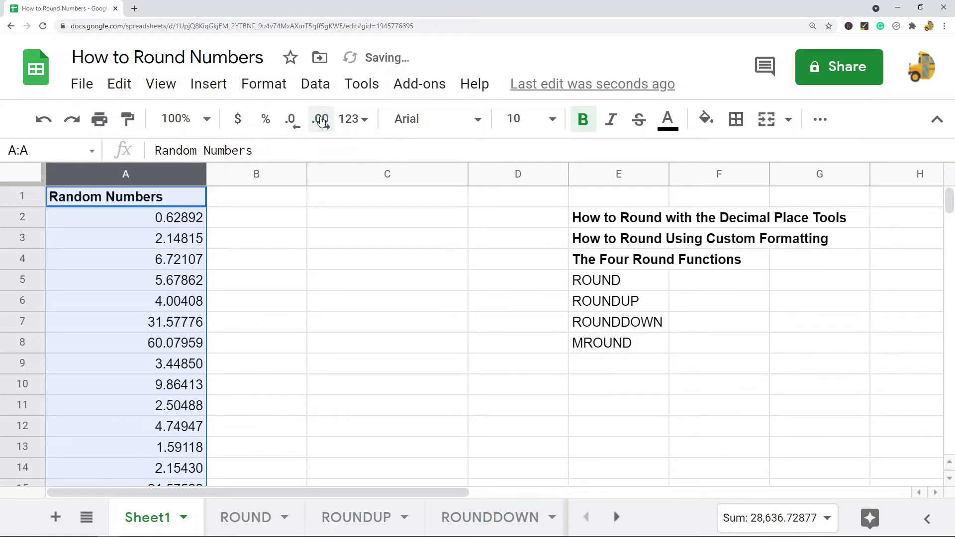
pyautogui.click(297, 128)
pyautogui.click(297, 129)
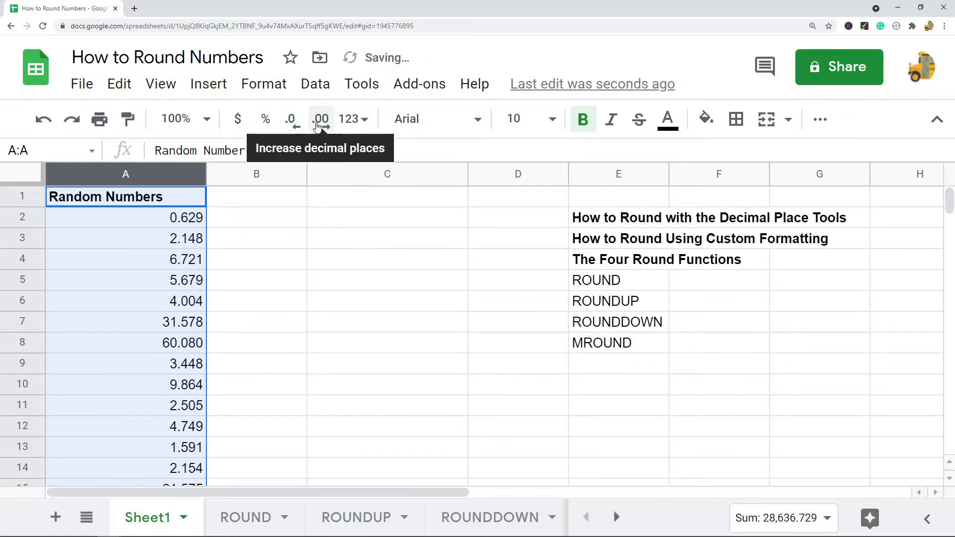
pyautogui.click(321, 121)
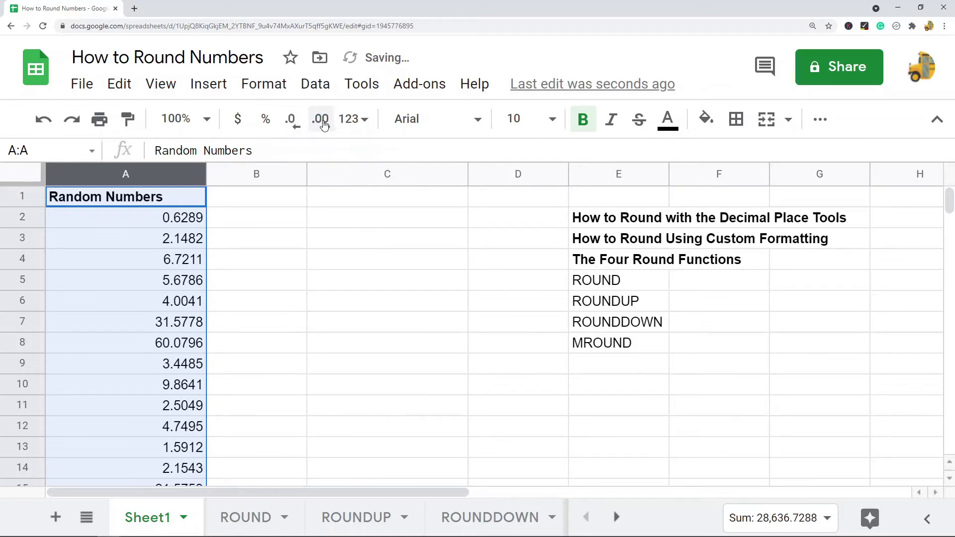
pyautogui.click(297, 127)
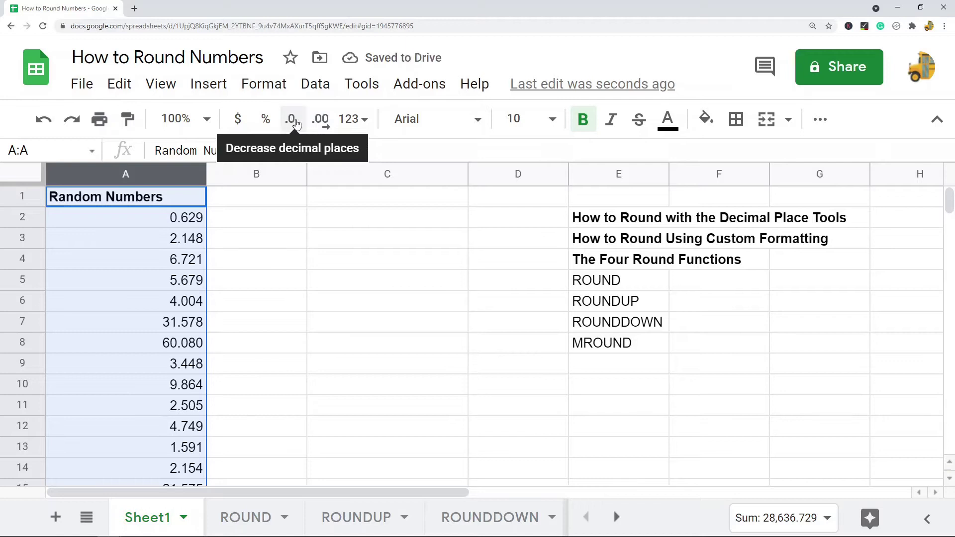
pyautogui.click(319, 122)
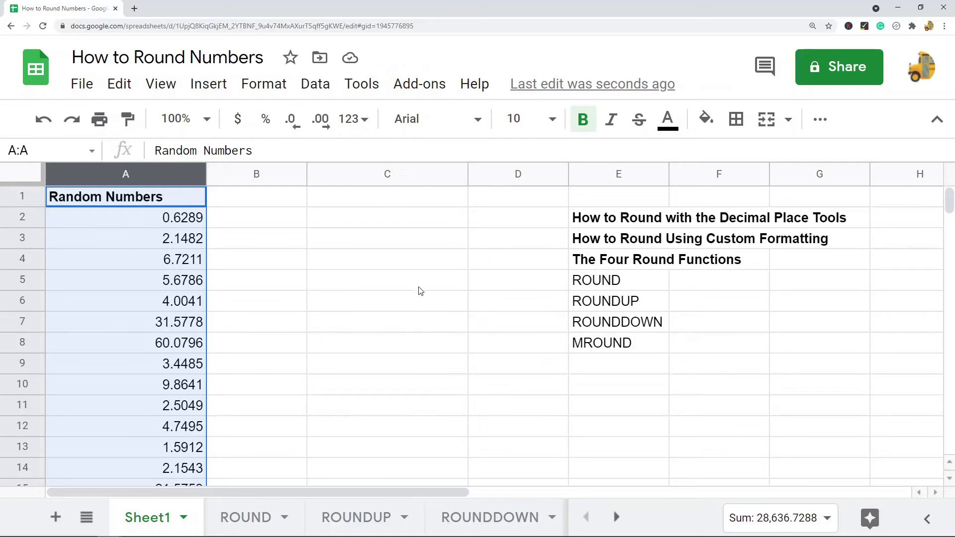
pyautogui.click(369, 278)
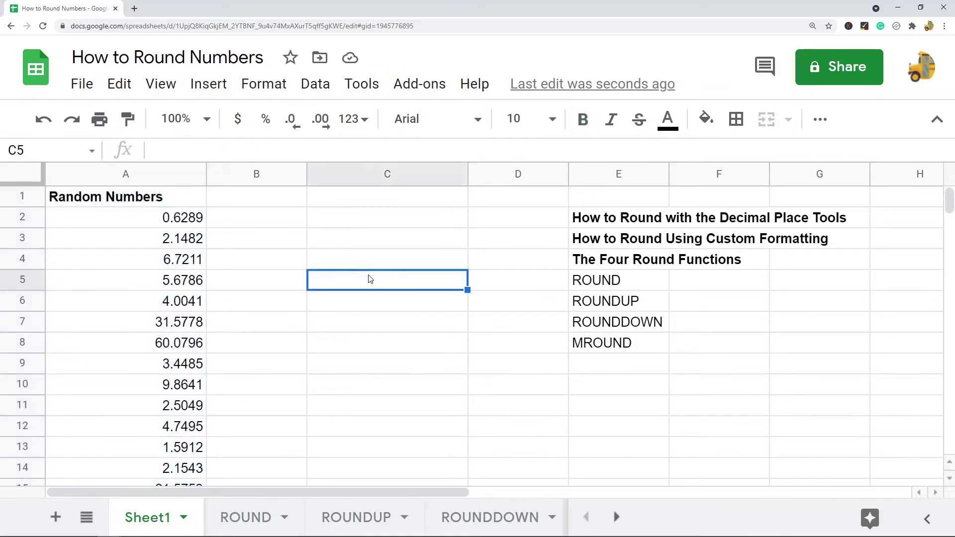
# Step: Apply Format > Number > Number to column A so values show 0.63, 60.08
pyautogui.click(136, 175)
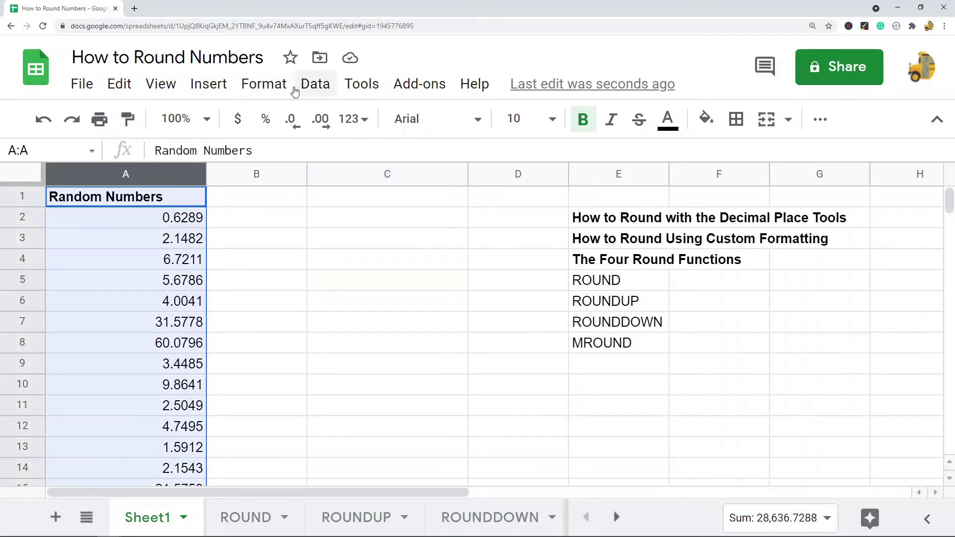
pyautogui.click(265, 85)
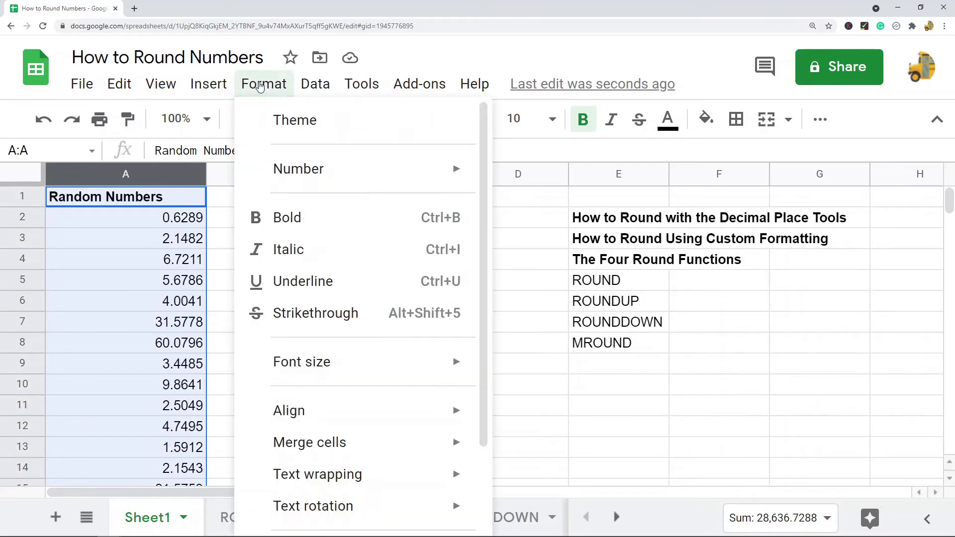
pyautogui.moveTo(301, 170)
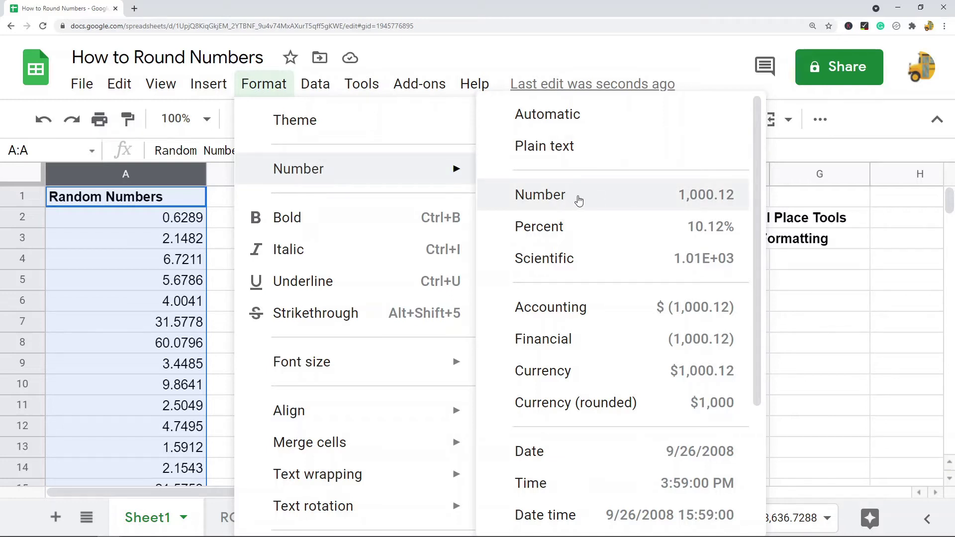
pyautogui.click(576, 199)
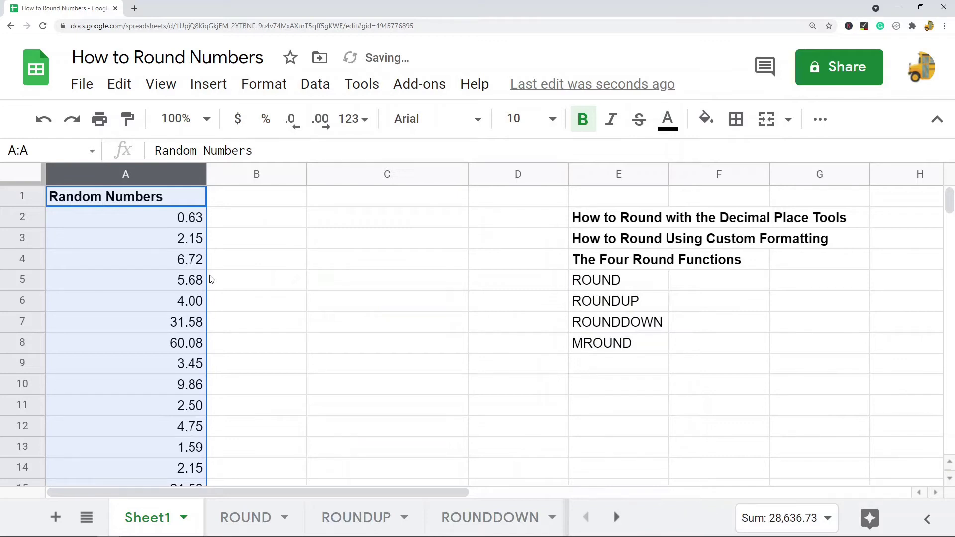
pyautogui.scroll(-5, 201, 303)
pyautogui.scroll(5, 201, 307)
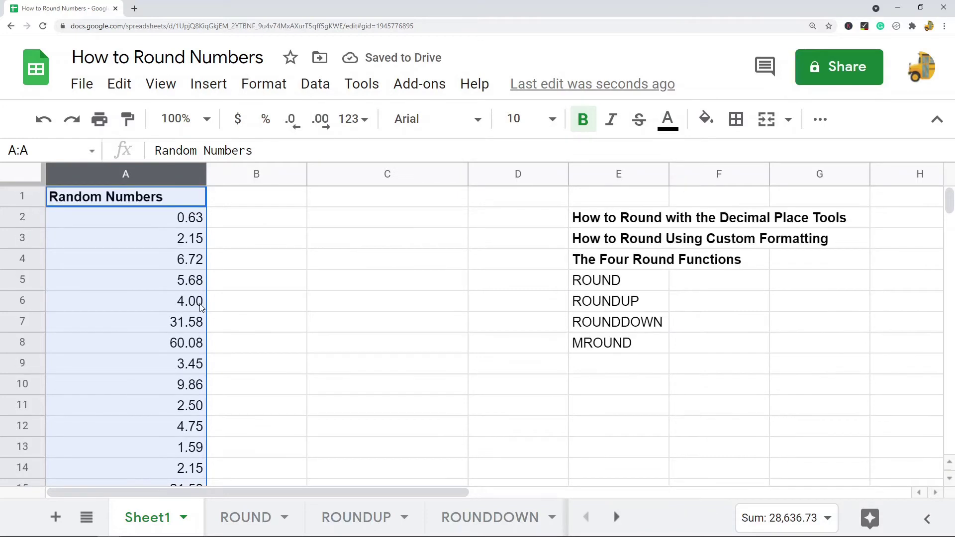
# Step: Reopen the Number format menu at More Formats and open the browser's options
pyautogui.click(268, 85)
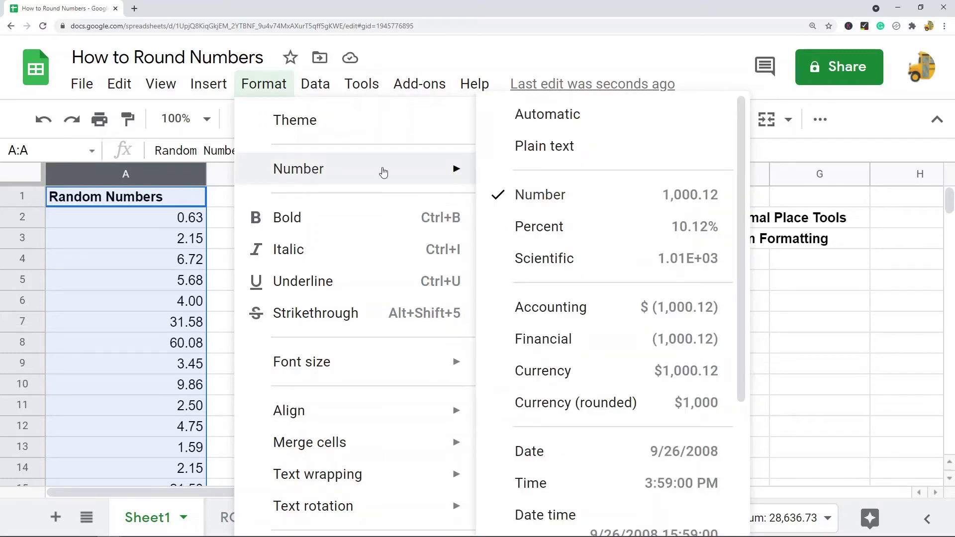
pyautogui.scroll(-3, 586, 393)
pyautogui.moveTo(575, 514)
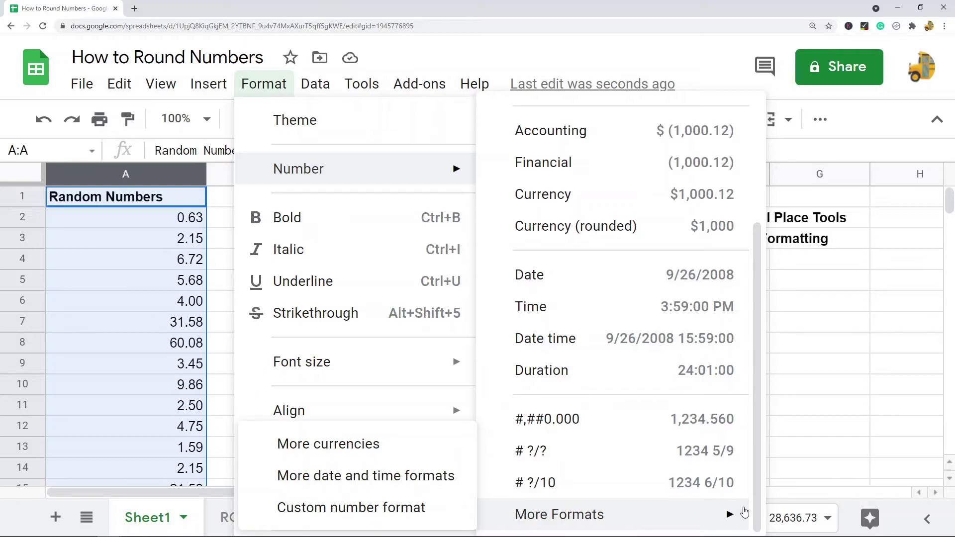
pyautogui.click(944, 26)
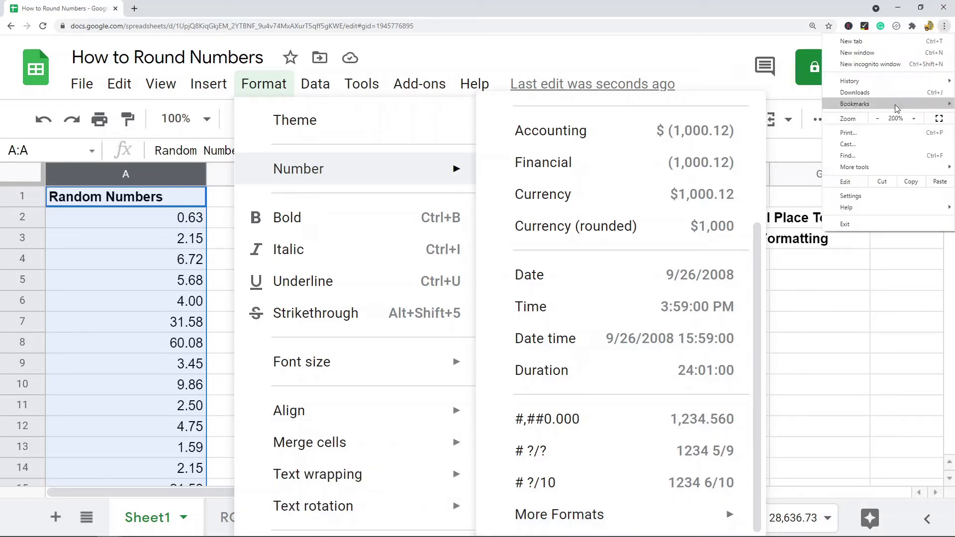
# Step: Zoom the browser to 175% and apply custom number format #,##0.0000 to column A
pyautogui.click(877, 118)
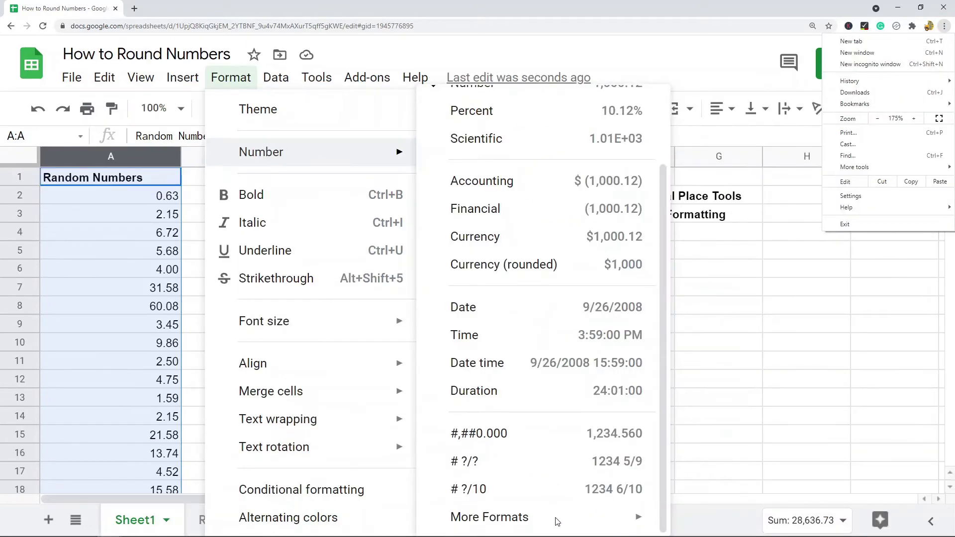
pyautogui.click(635, 517)
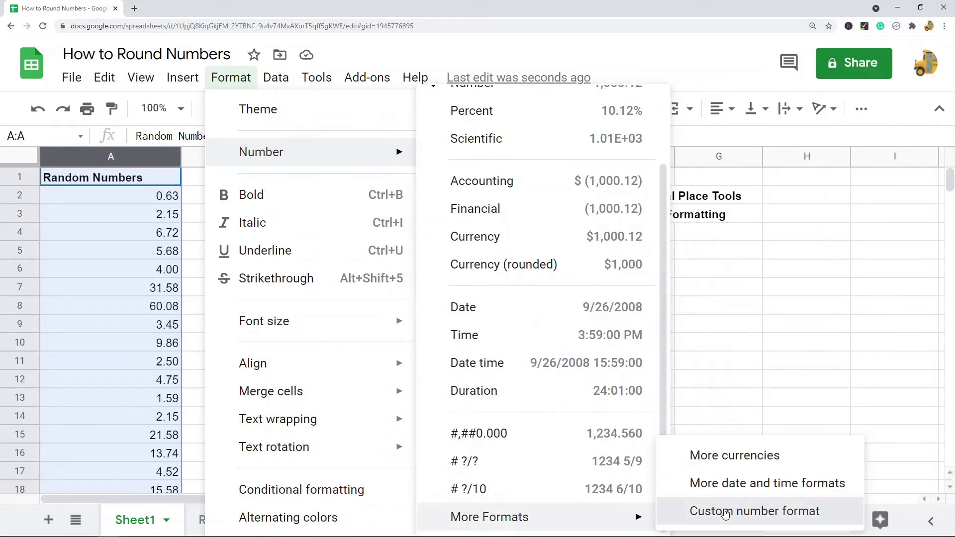
pyautogui.click(725, 514)
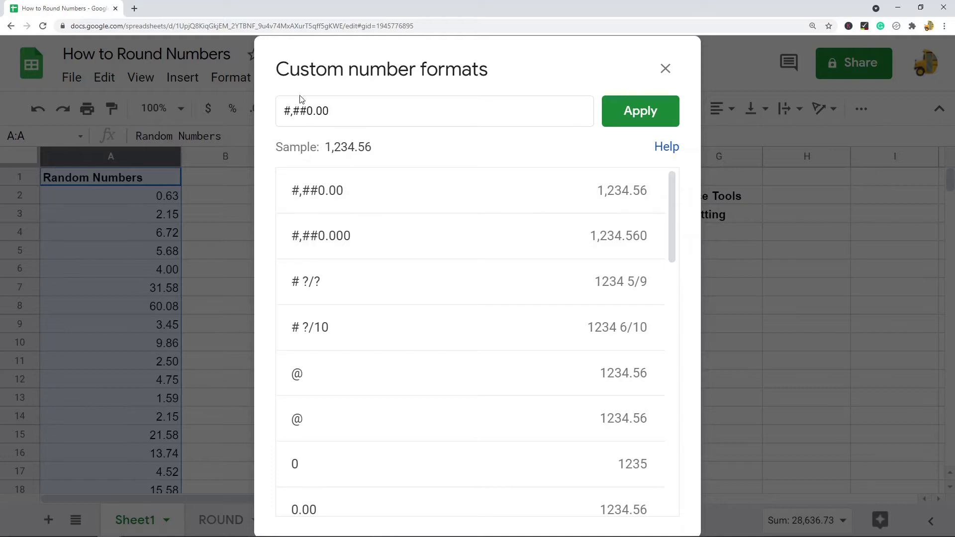
pyautogui.moveTo(284, 110); pyautogui.dragTo(305, 110)
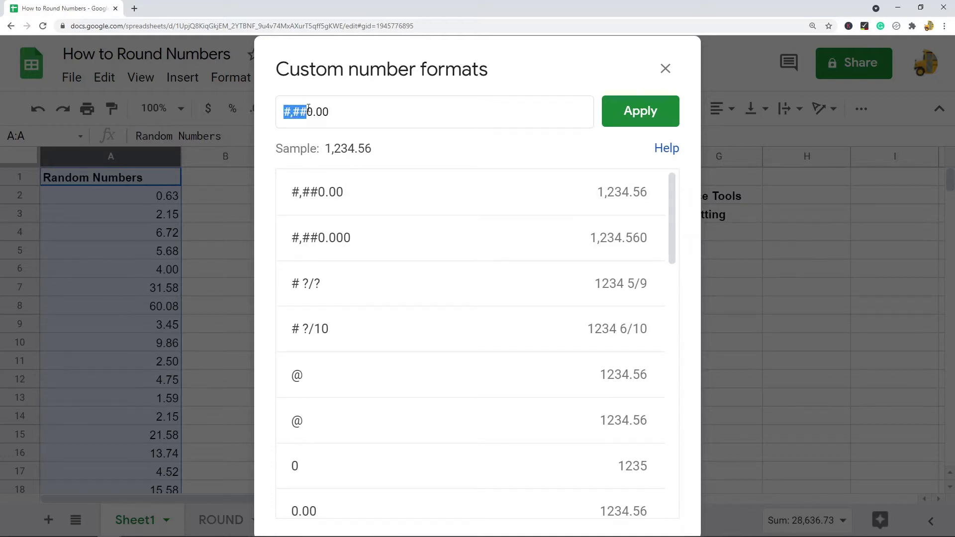
pyautogui.click(314, 115)
pyautogui.write('00')
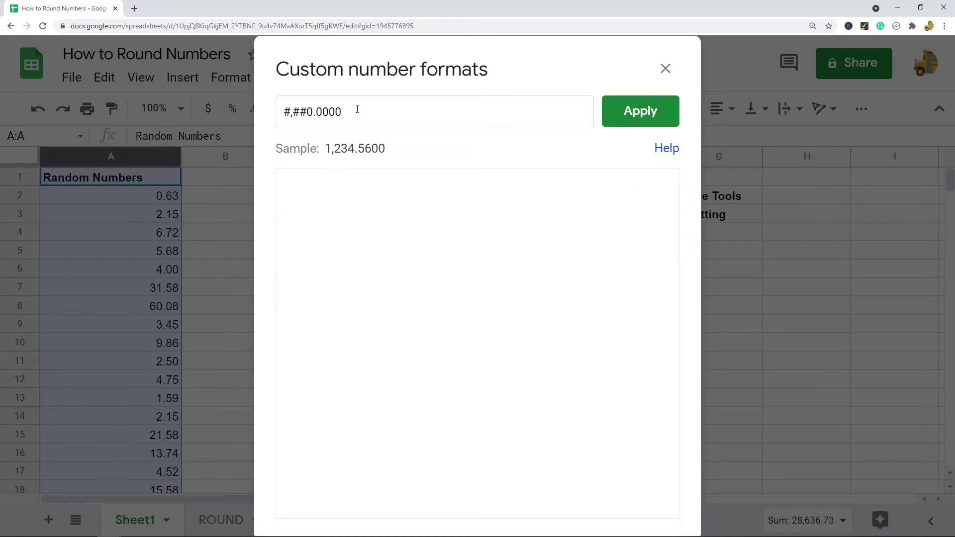
pyautogui.moveTo(317, 111); pyautogui.dragTo(348, 110)
pyautogui.click(374, 111)
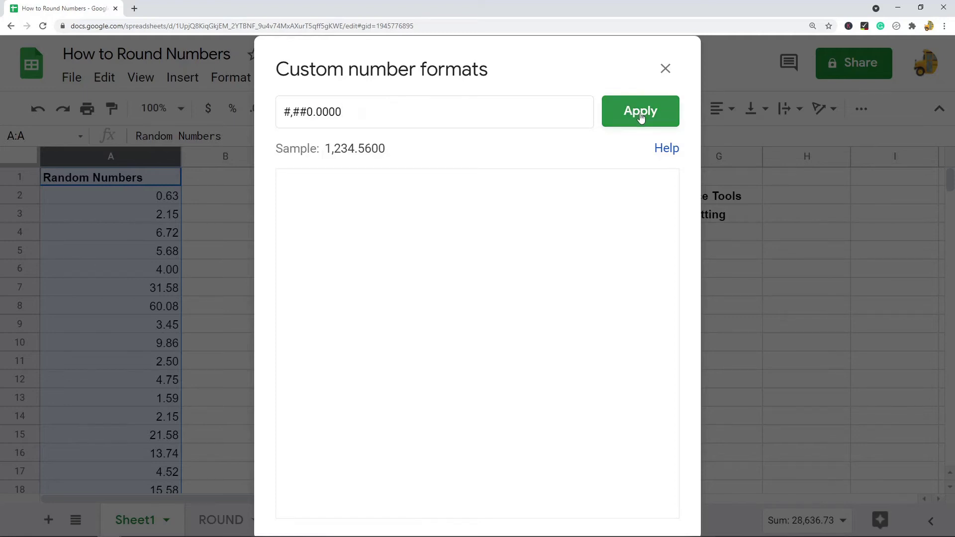
pyautogui.click(641, 116)
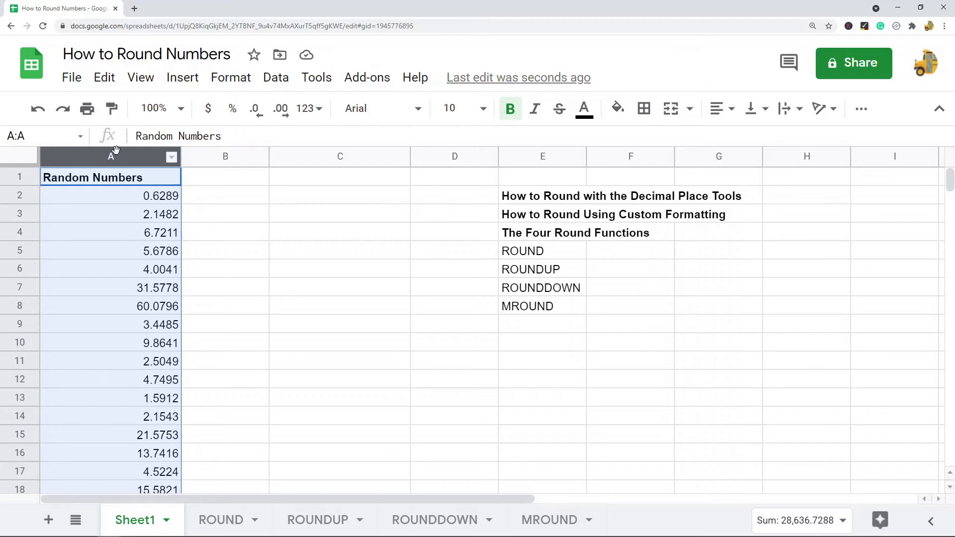
# Step: Try #,##0.000 in the custom number format editor, then close it without applying
pyautogui.click(225, 78)
pyautogui.moveTo(278, 158)
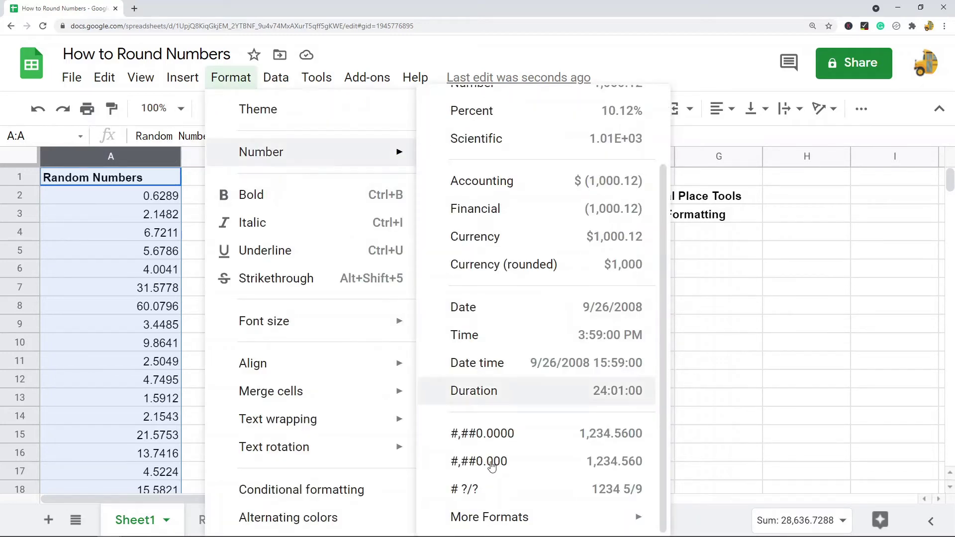
pyautogui.moveTo(601, 513)
pyautogui.click(711, 515)
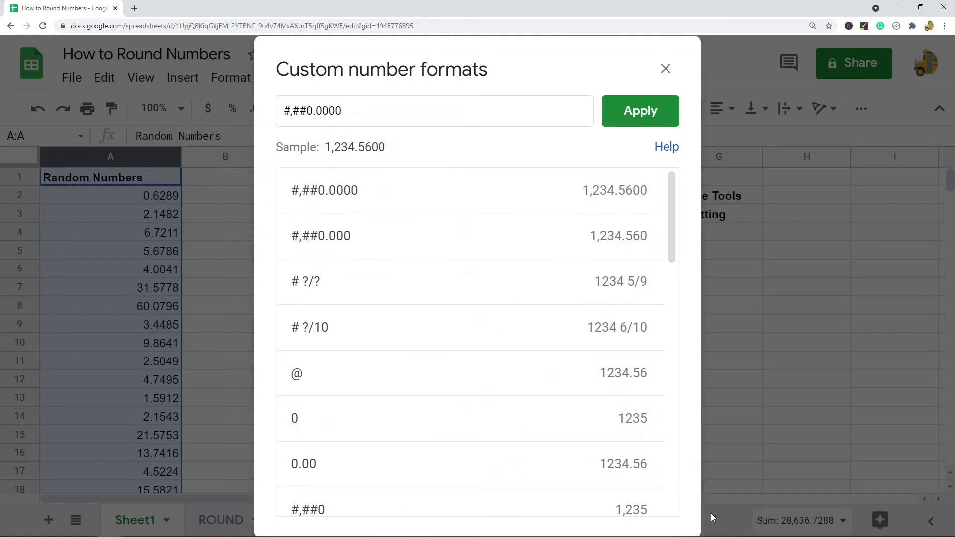
pyautogui.click(354, 114)
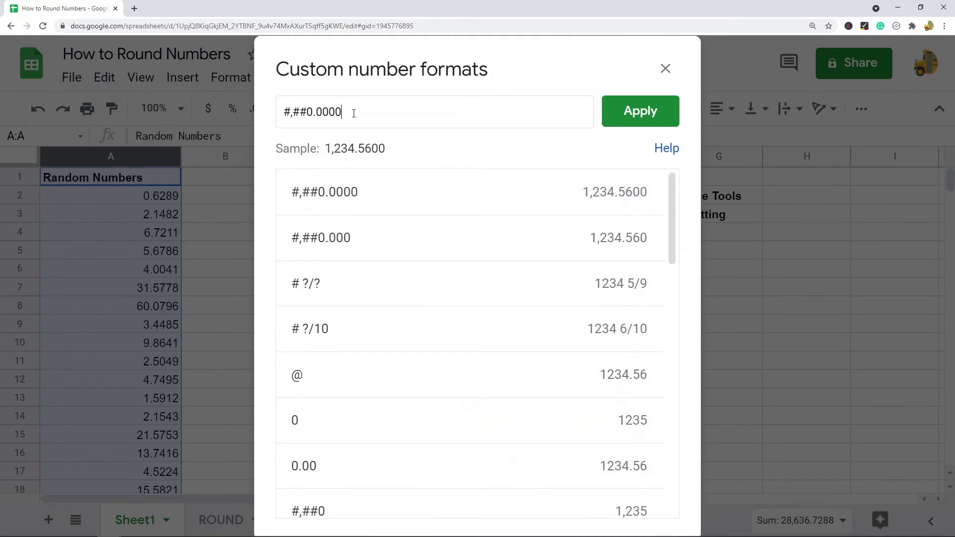
pyautogui.press('BackSpace')
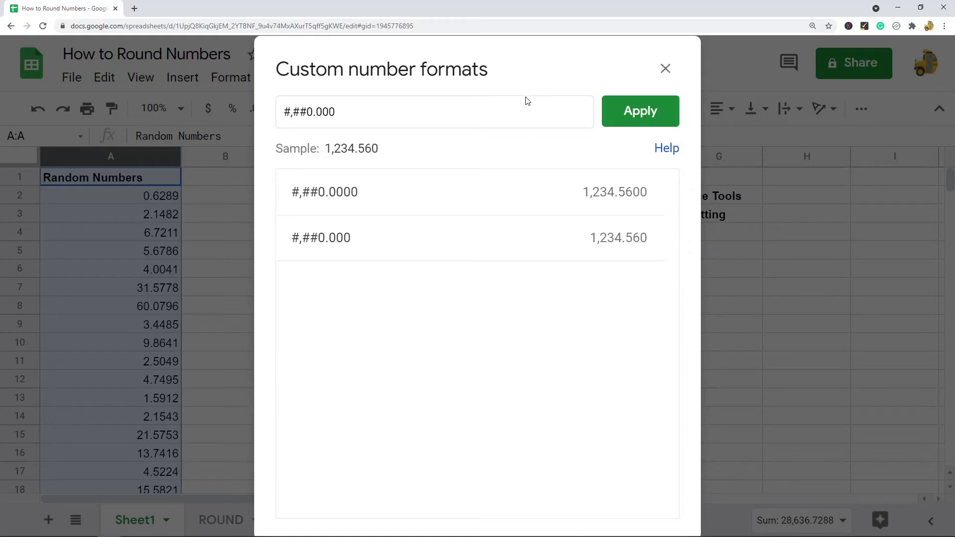
pyautogui.click(665, 68)
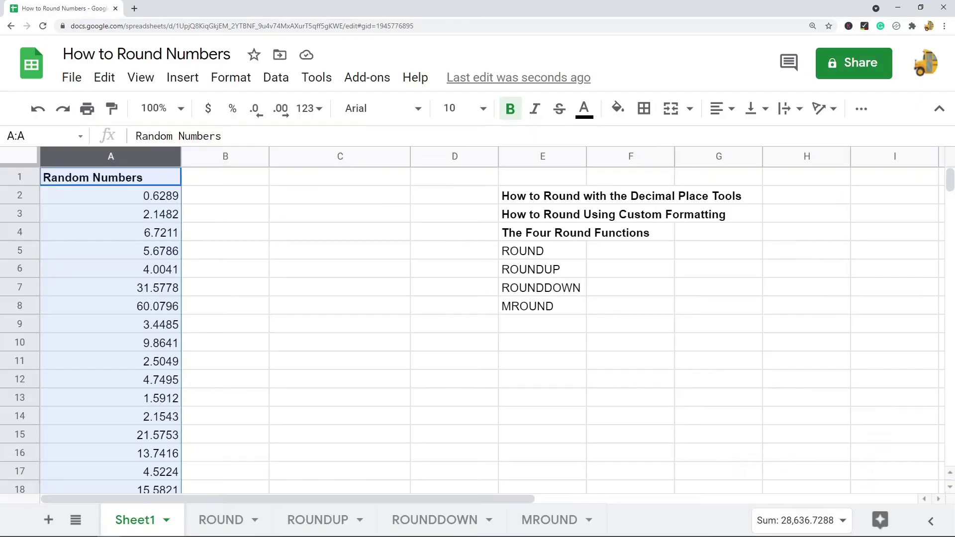
# Step: Zoom the browser in, go to the ROUND sheet, and inspect C2's =ROUND(A2,1) formula
pyautogui.click(944, 26)
pyautogui.click(913, 118)
pyautogui.click(391, 299)
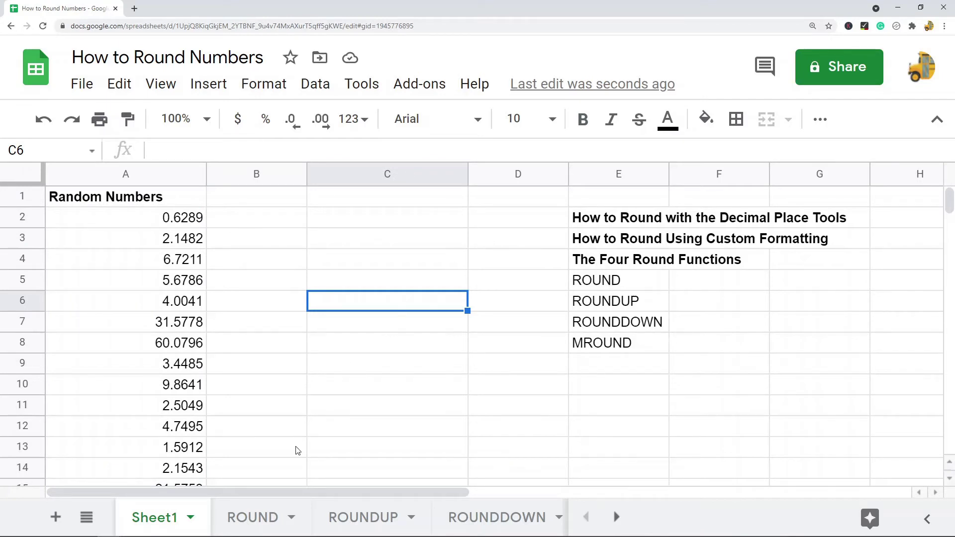
pyautogui.click(260, 521)
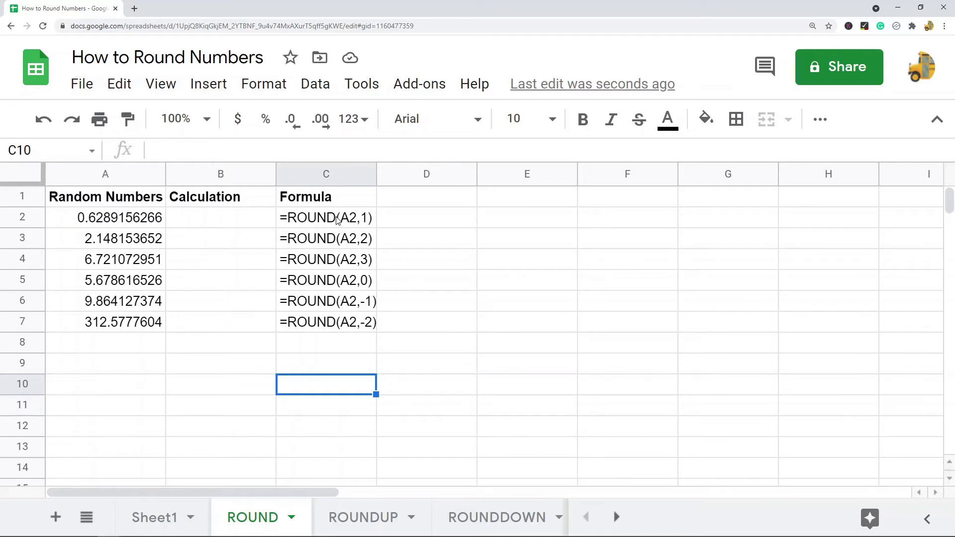
pyautogui.click(352, 223)
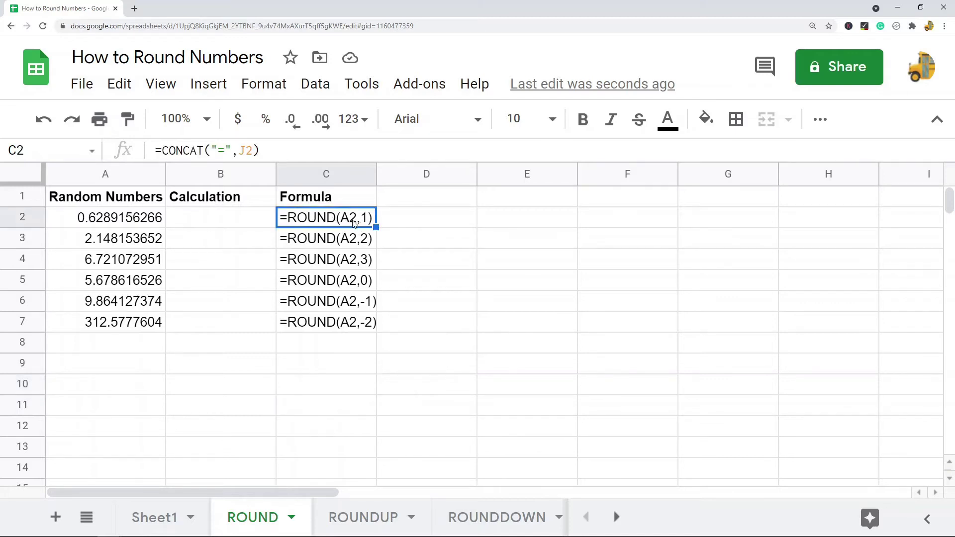
pyautogui.click(431, 221)
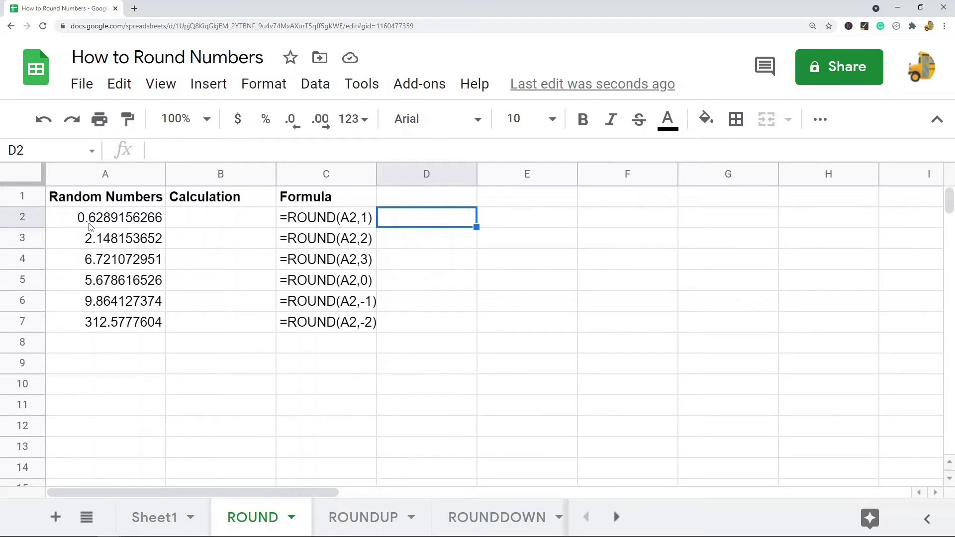
pyautogui.doubleClick(238, 216)
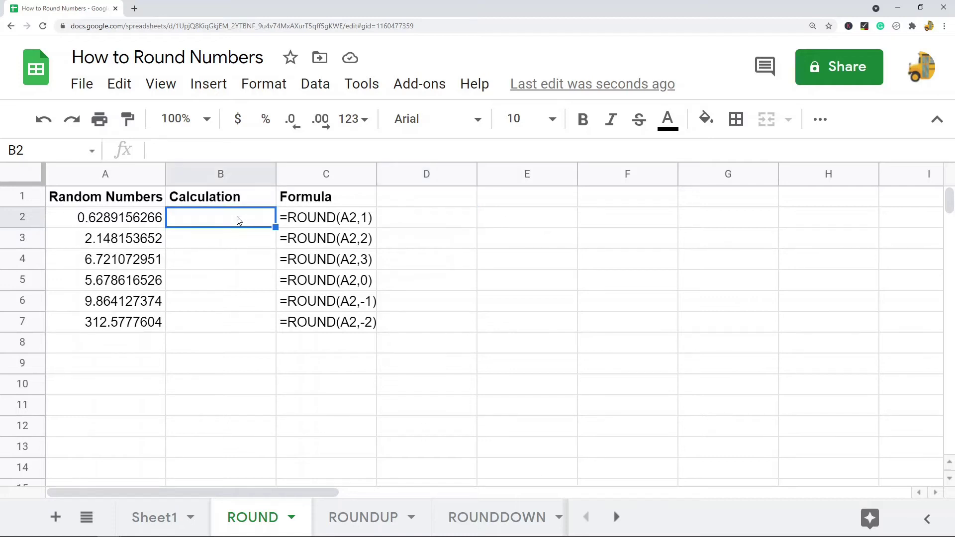
# Step: Enter =ROUND(A2,1) in B2, giving 0.6, and reselect B2
pyautogui.write('=')
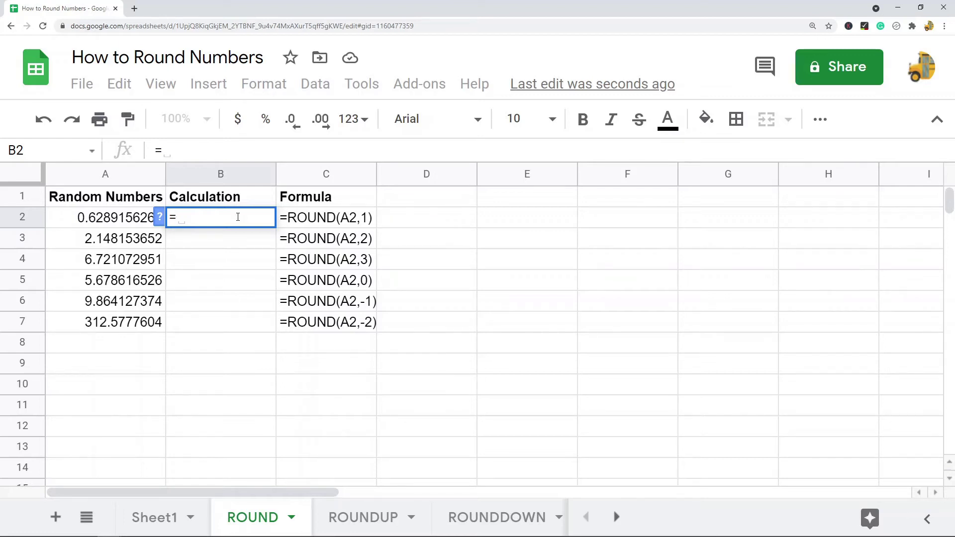
pyautogui.write('r')
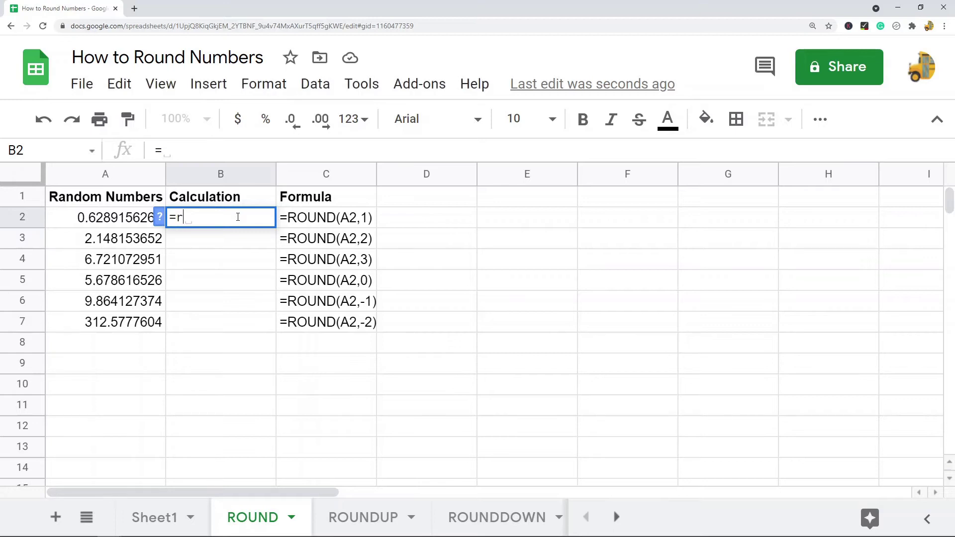
pyautogui.write('ound')
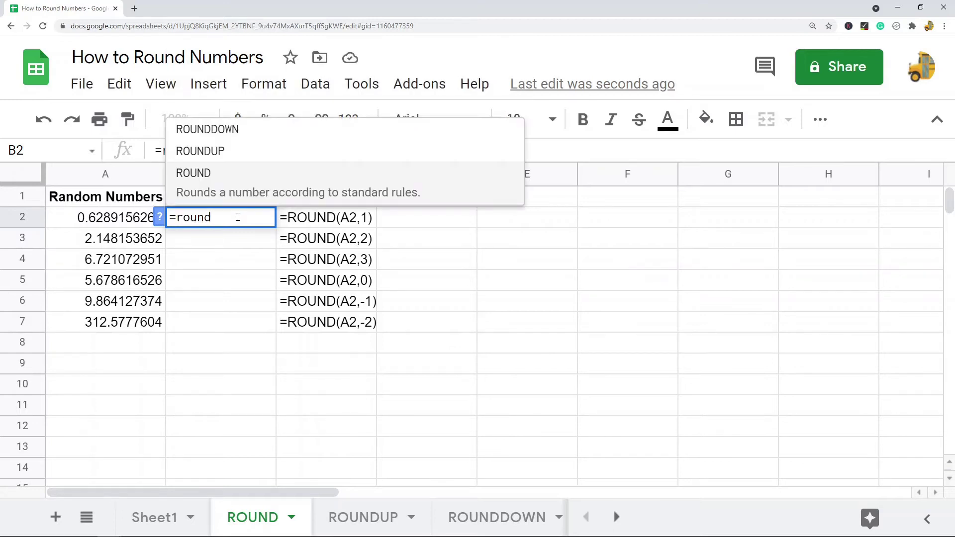
pyautogui.press('Tab')
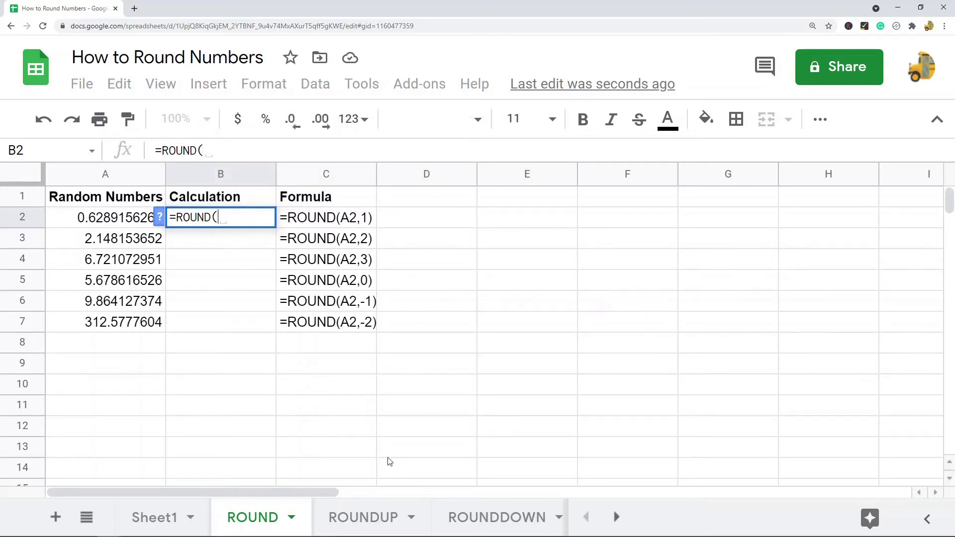
pyautogui.click(107, 221)
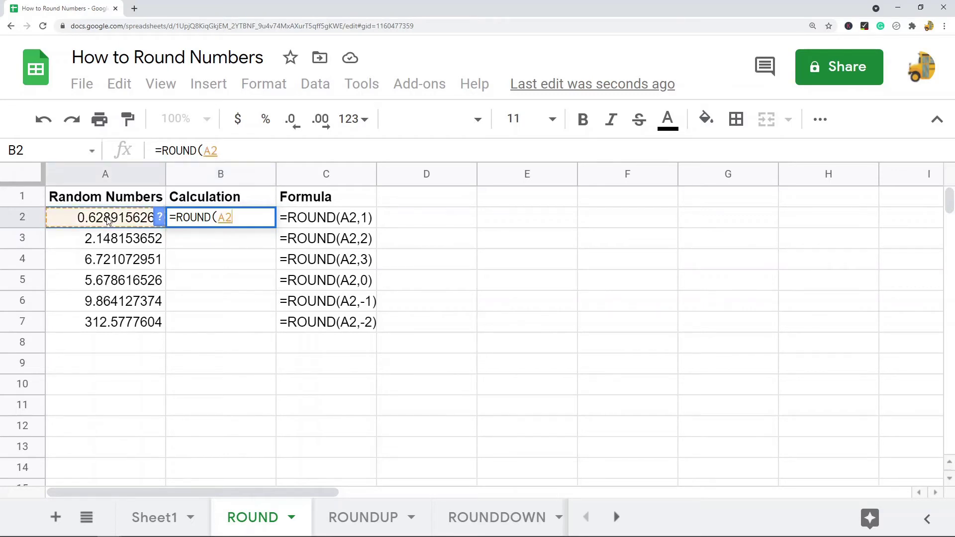
pyautogui.click(252, 154)
pyautogui.write(',1')
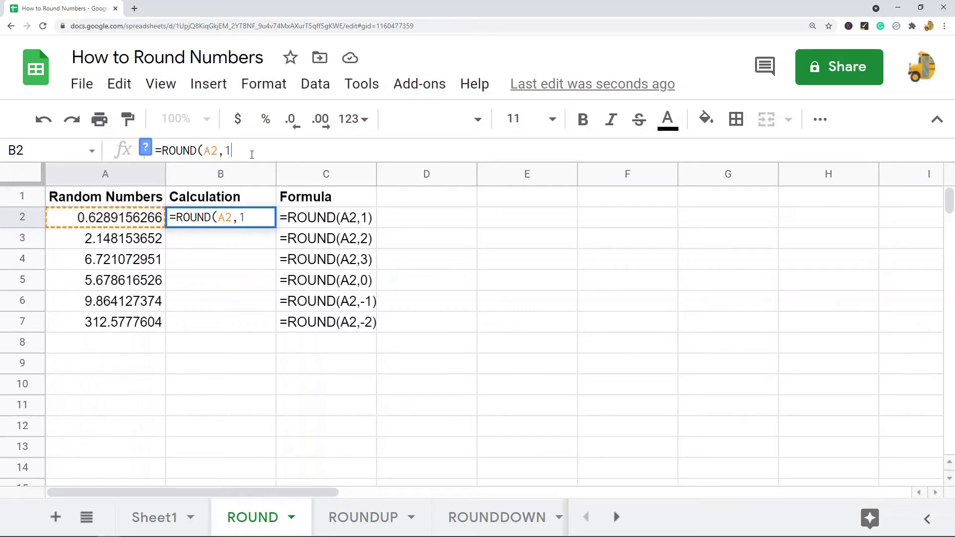
pyautogui.write(')')
pyautogui.press('Return')
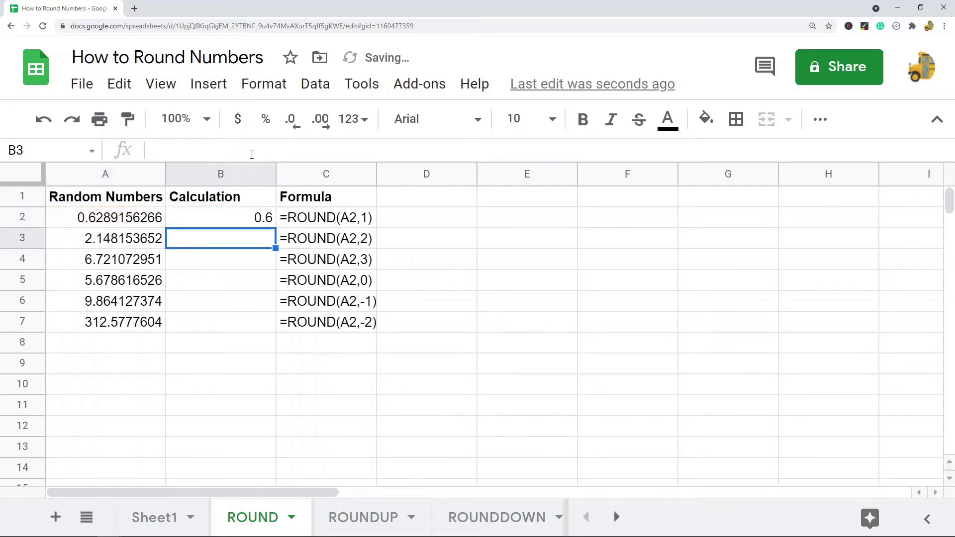
pyautogui.click(270, 222)
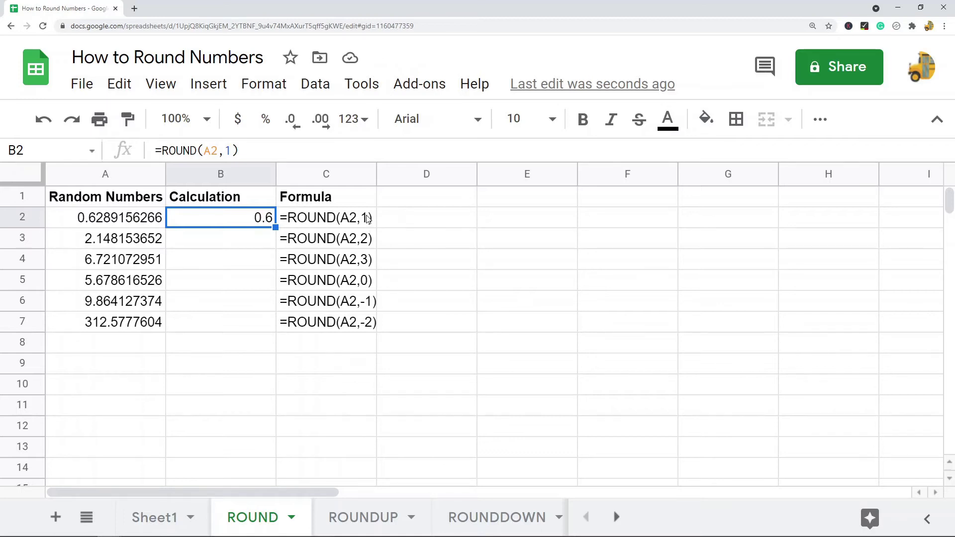
pyautogui.click(244, 248)
pyautogui.click(249, 223)
# Step: Paste B2's ROUND formula into B3:B7 and change B3's digits to 2
pyautogui.hotkey('ctrl', 'c')
pyautogui.moveTo(249, 237); pyautogui.dragTo(242, 326)
pyautogui.hotkey('ctrl', 'v')
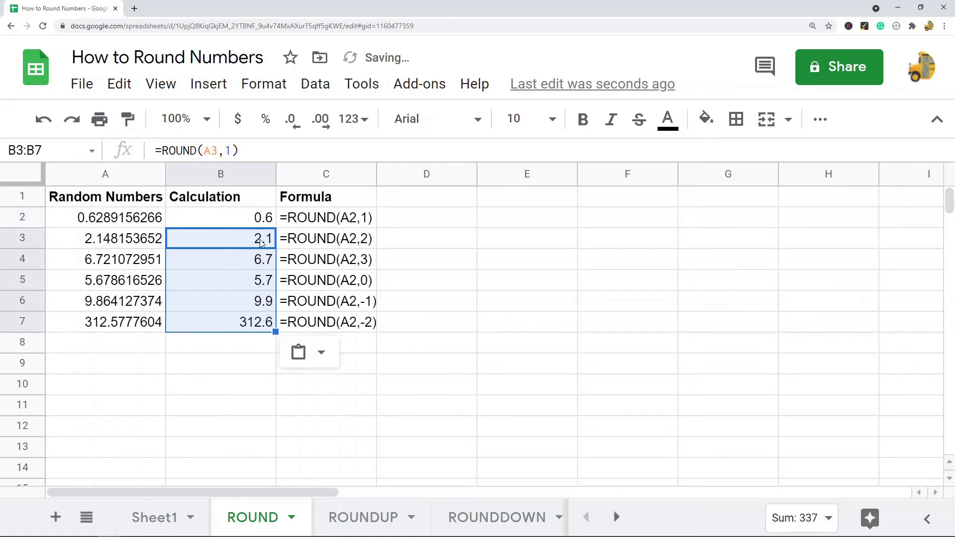
pyautogui.click(251, 239)
pyautogui.click(227, 151)
pyautogui.doubleClick(227, 150)
pyautogui.write('2')
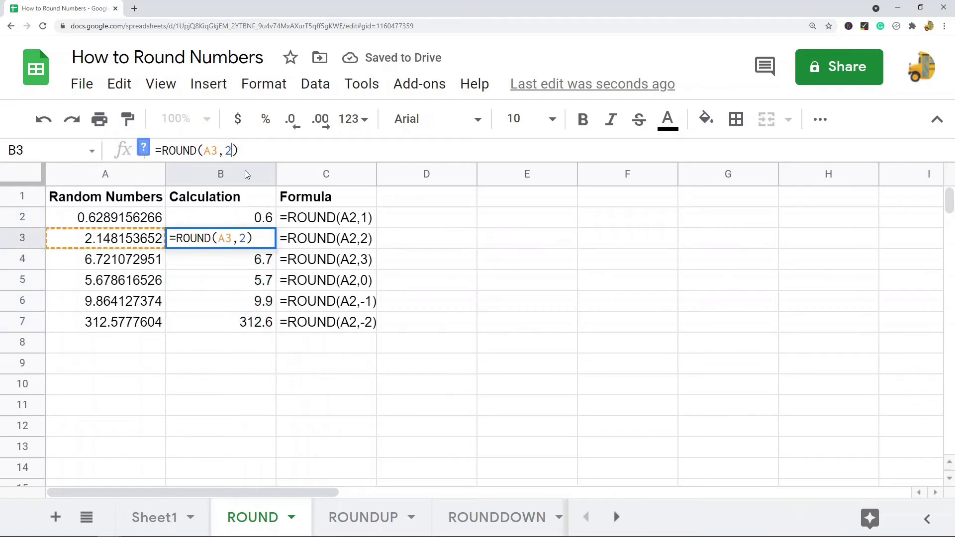
pyautogui.click(254, 264)
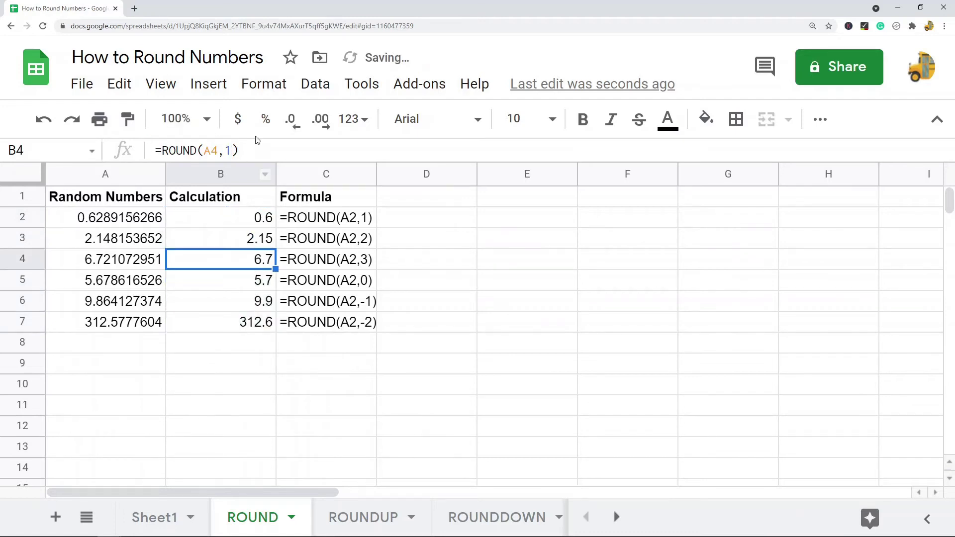
# Step: Set the digits in B4, B5, B6 and B7 to 3, 0, -1 and -2
pyautogui.click(228, 151)
pyautogui.doubleClick(228, 151)
pyautogui.write('3')
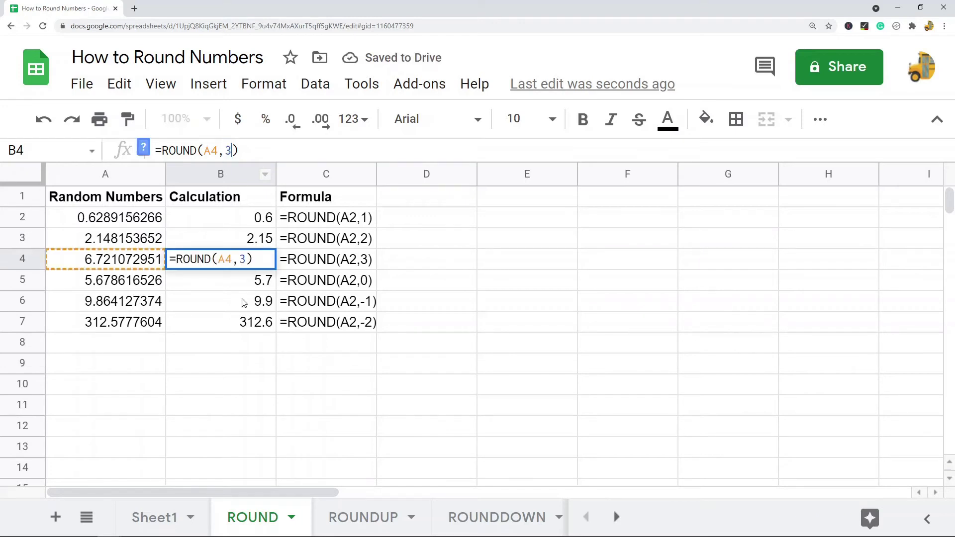
pyautogui.click(251, 284)
pyautogui.doubleClick(229, 151)
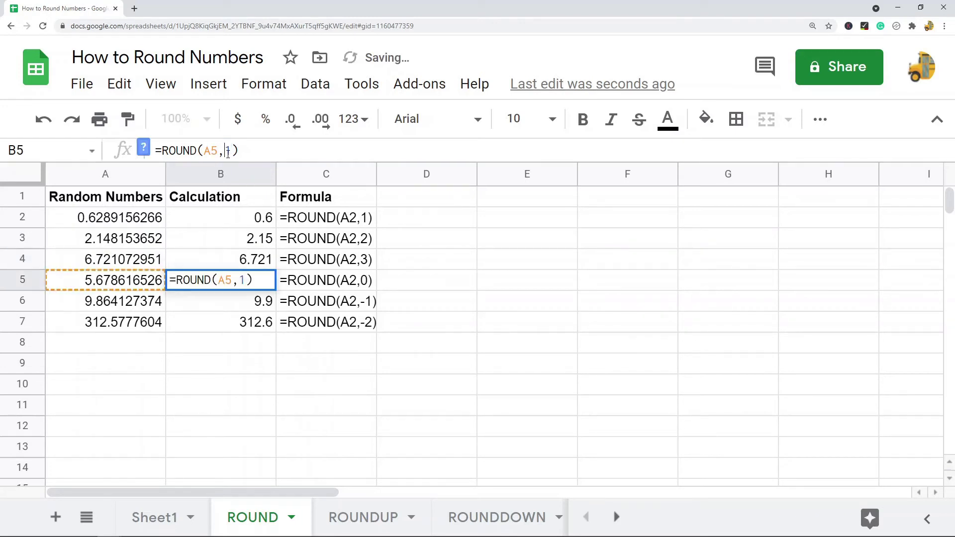
pyautogui.write('0')
pyautogui.click(257, 304)
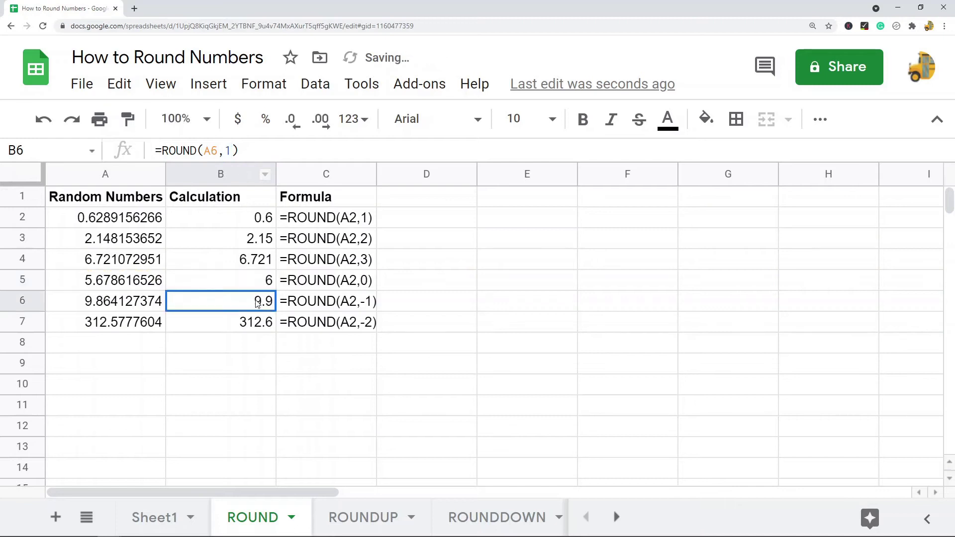
pyautogui.click(227, 150)
pyautogui.write('-')
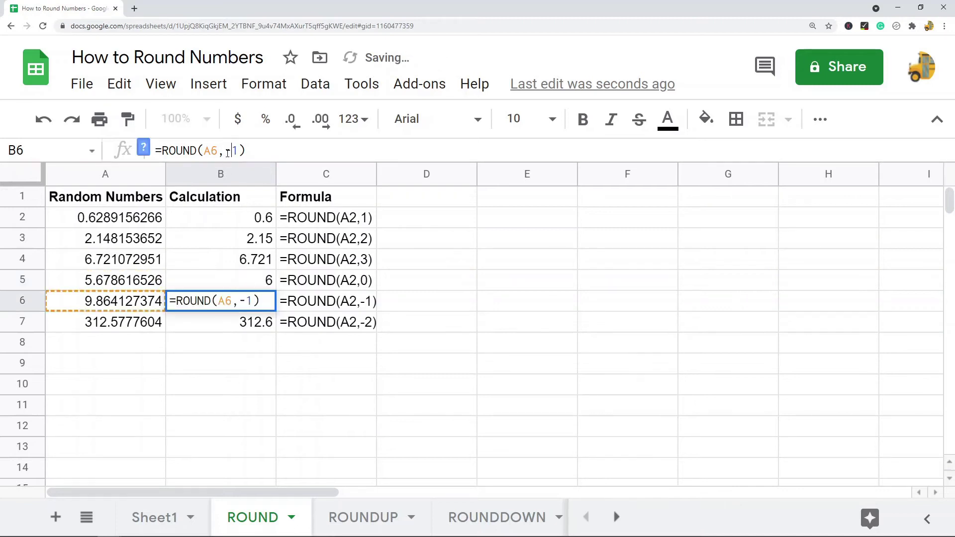
pyautogui.press('Return')
pyautogui.doubleClick(228, 150)
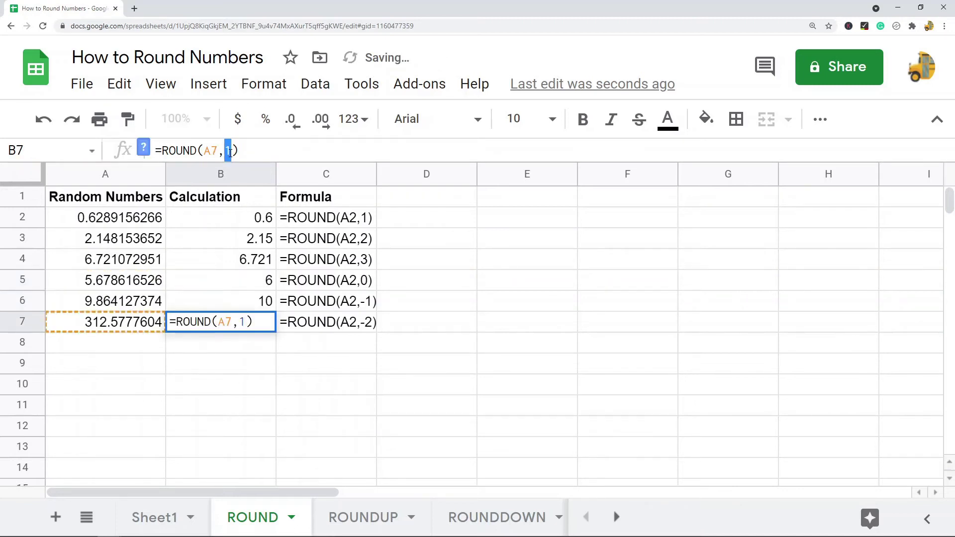
pyautogui.write('-2')
pyautogui.press('Return')
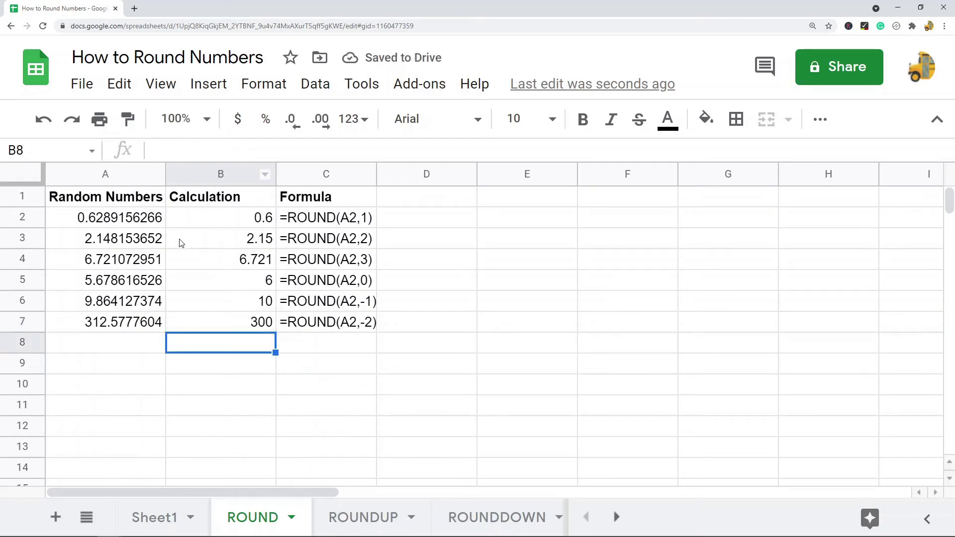
pyautogui.click(240, 241)
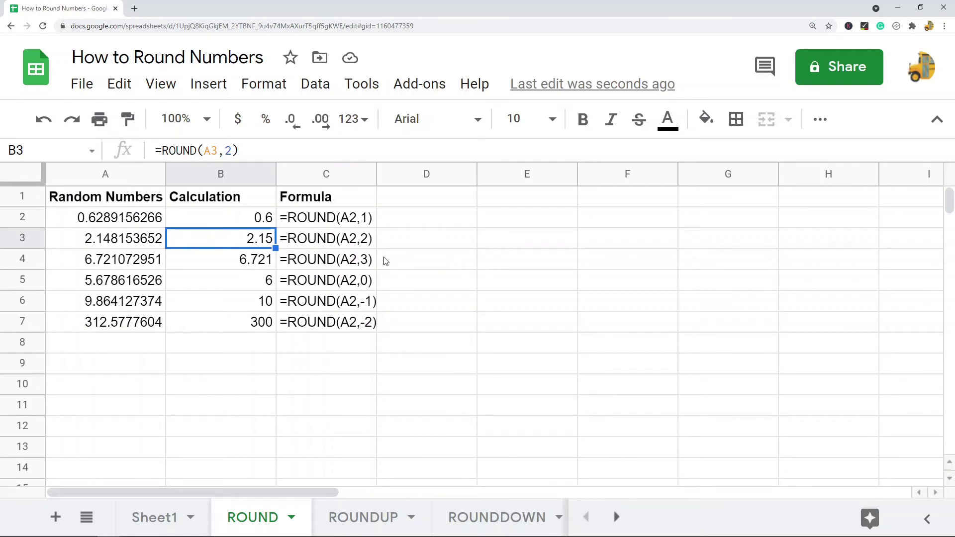
pyautogui.click(264, 285)
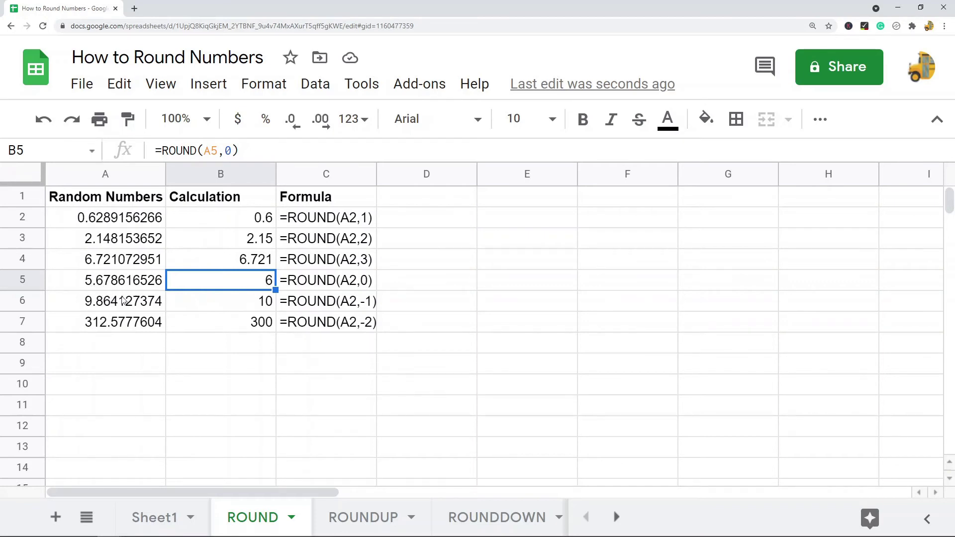
pyautogui.click(254, 309)
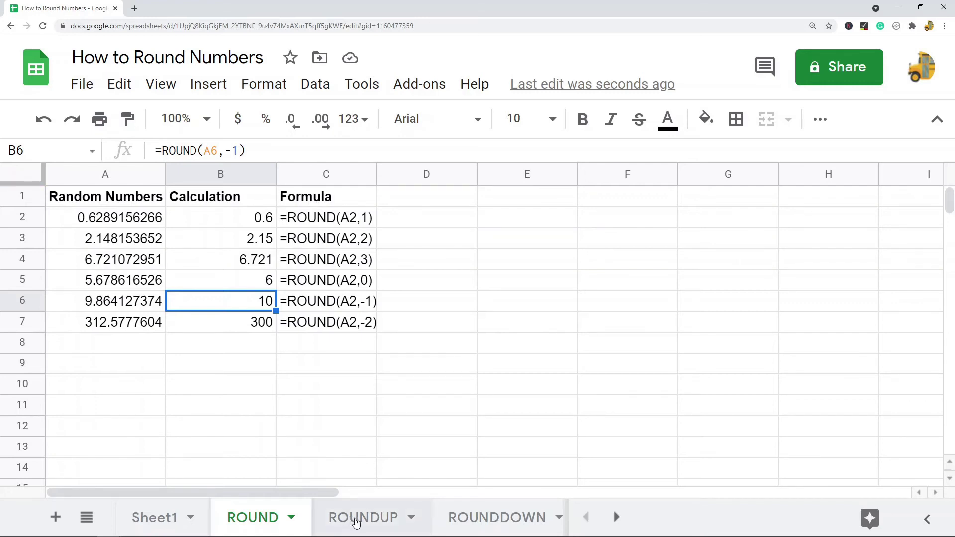
# Step: Review the ROUNDUP sheet's B2 formula, then switch to the ROUNDDOWN sheet
pyautogui.click(374, 521)
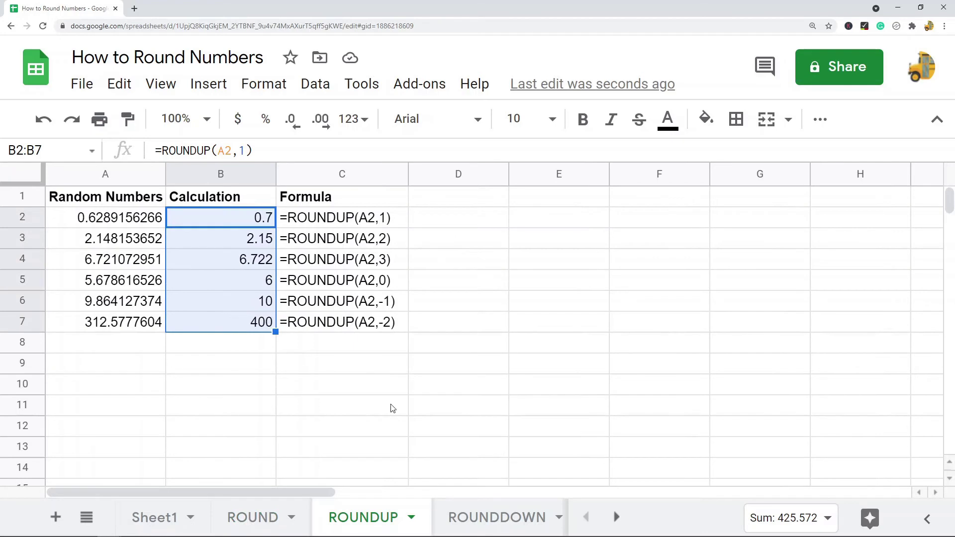
pyautogui.click(533, 319)
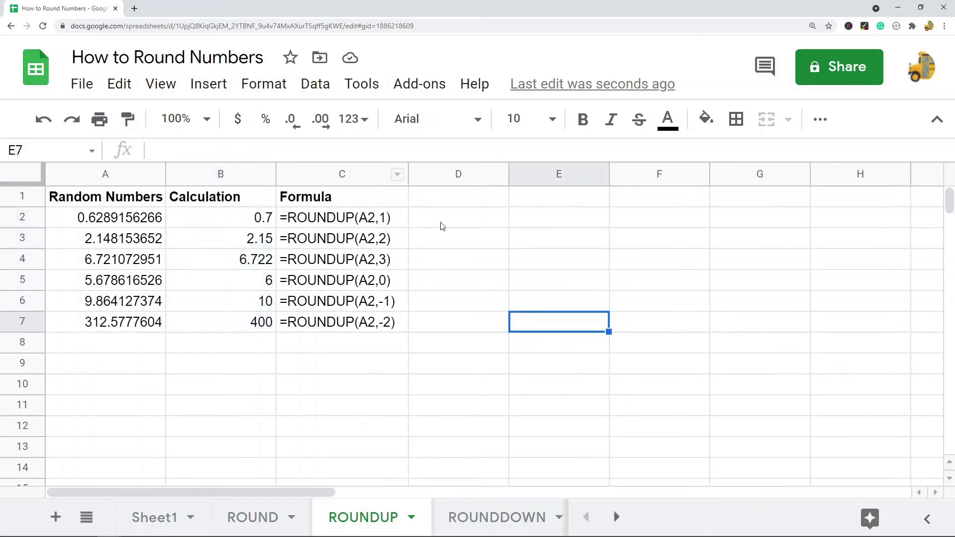
pyautogui.click(241, 218)
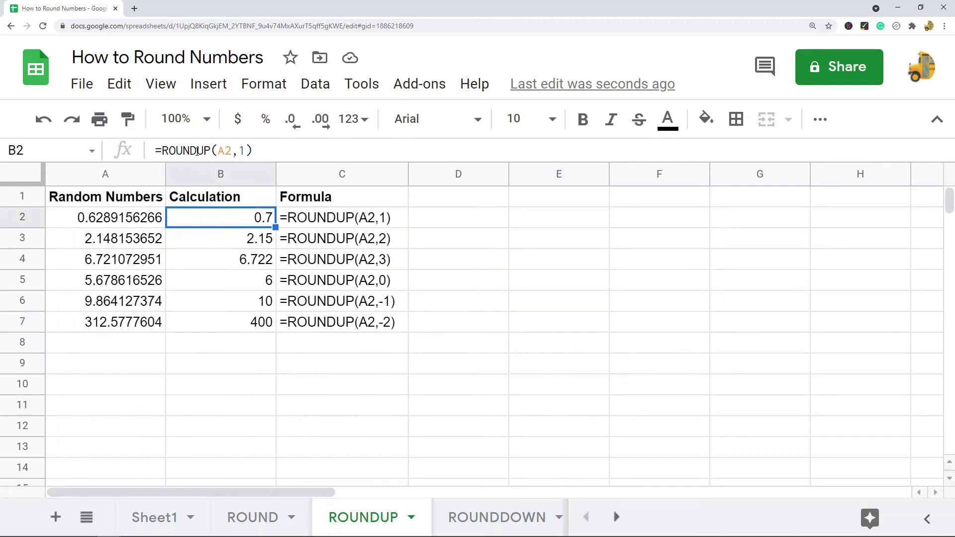
pyautogui.click(497, 306)
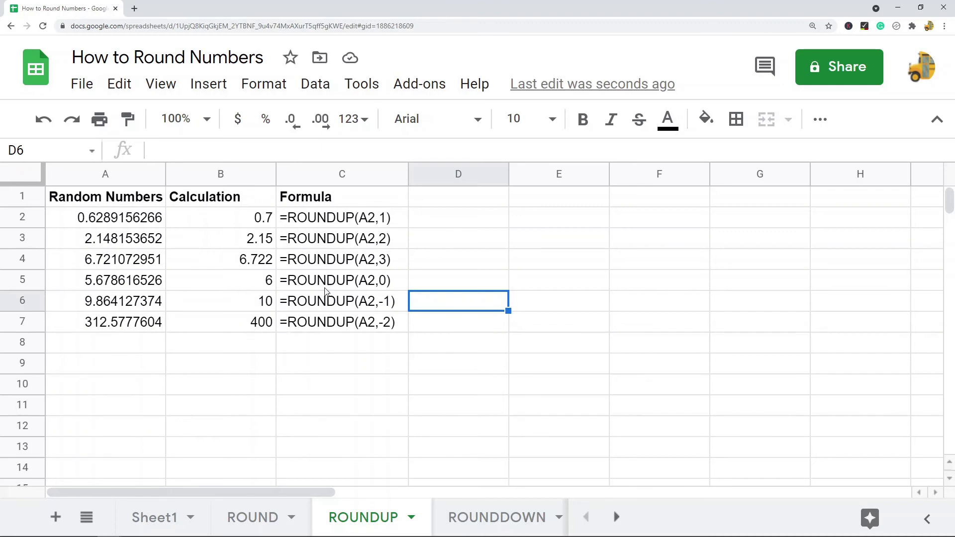
pyautogui.click(495, 520)
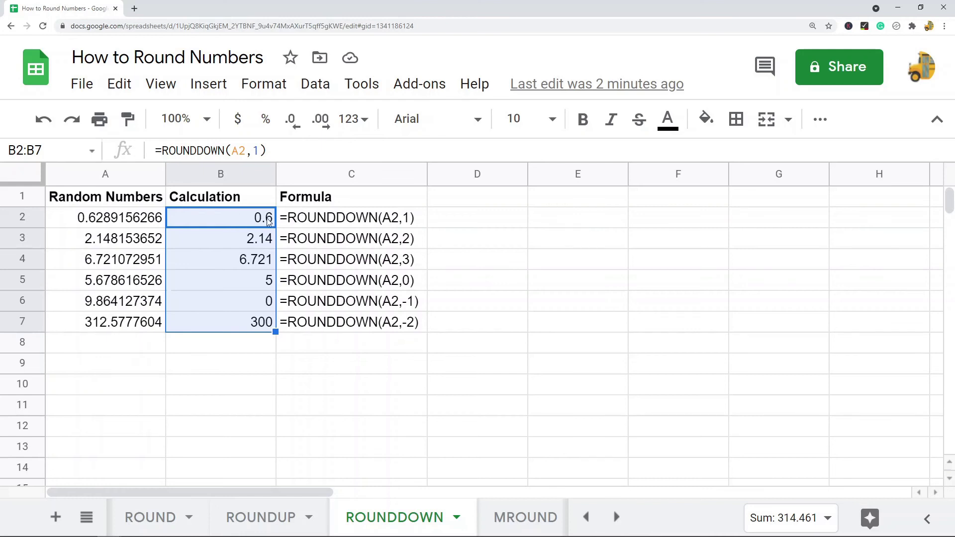
# Step: Select the ROUNDDOWN results in B2:B7
pyautogui.click(458, 293)
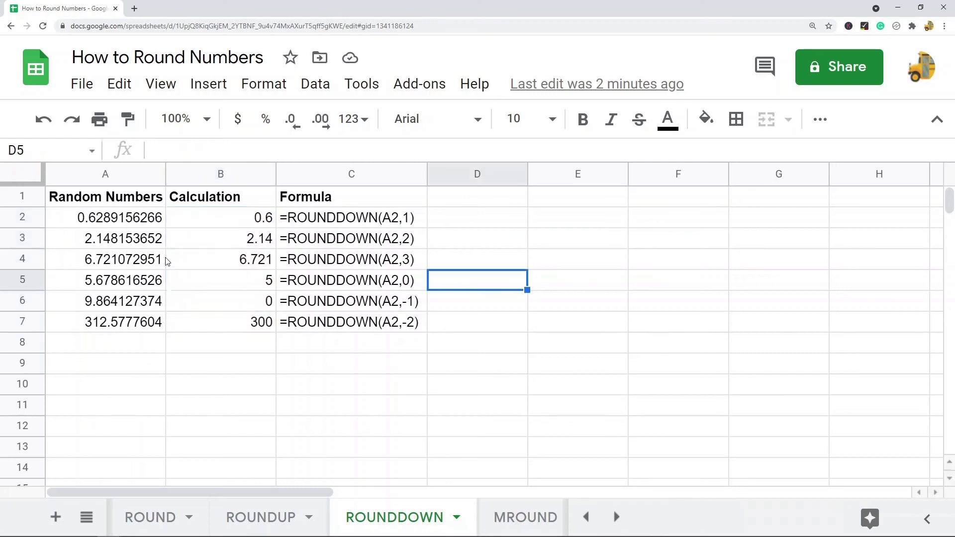
pyautogui.moveTo(238, 221); pyautogui.dragTo(237, 322)
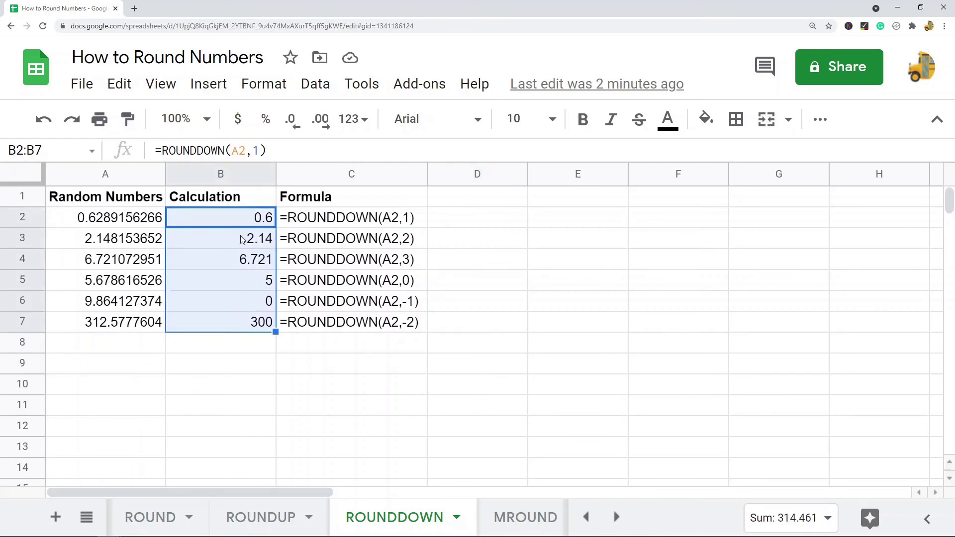
# Step: On the MROUND sheet, inspect A4 and the MROUND formulas in B4, C5 and C6
pyautogui.click(522, 518)
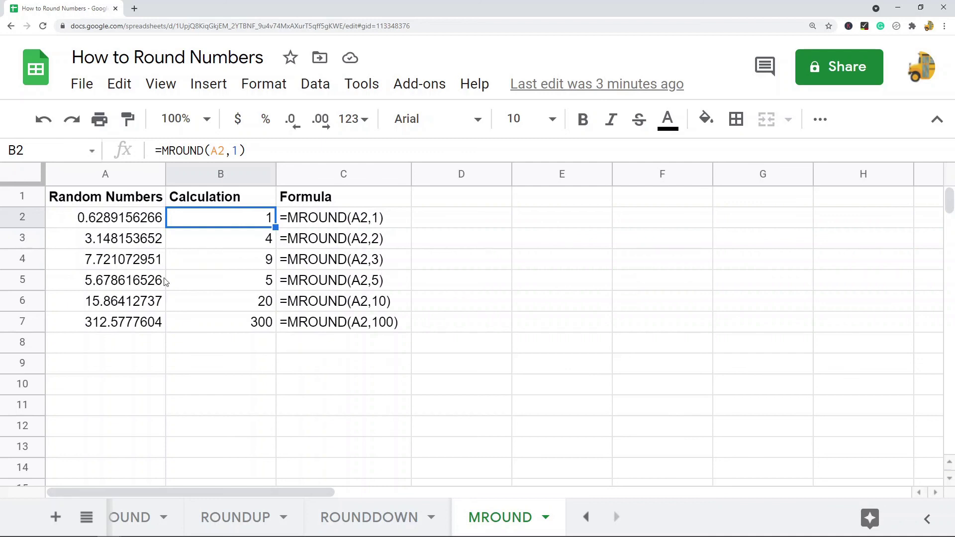
pyautogui.click(117, 264)
pyautogui.click(215, 262)
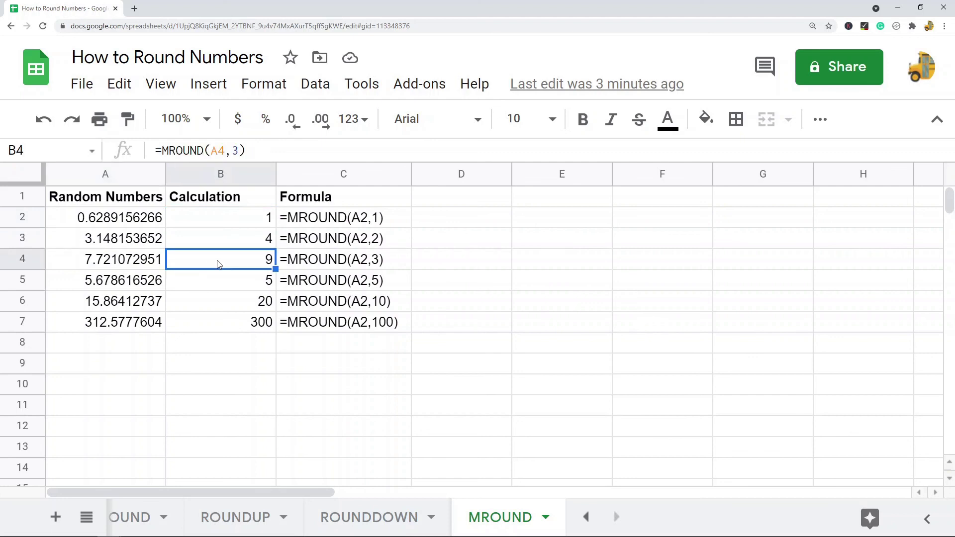
pyautogui.click(377, 291)
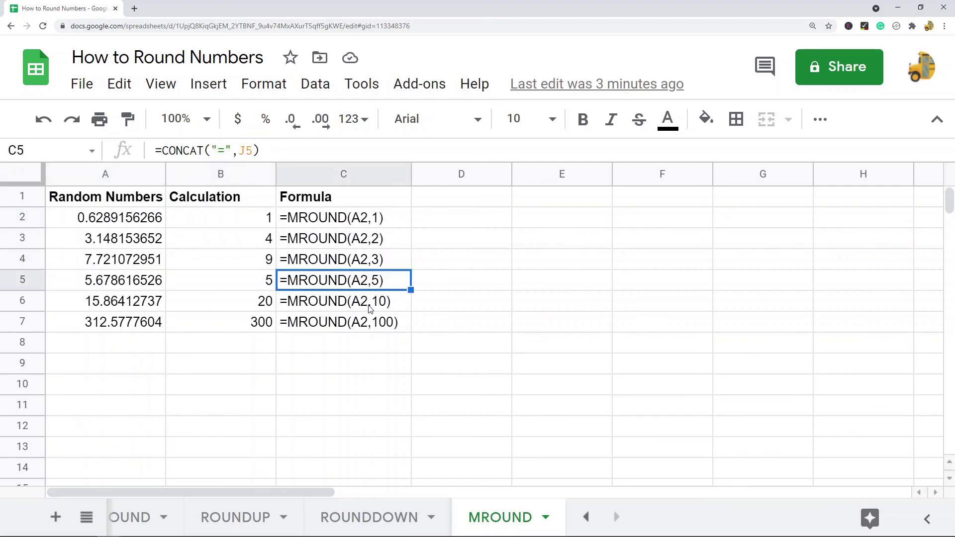
pyautogui.click(371, 308)
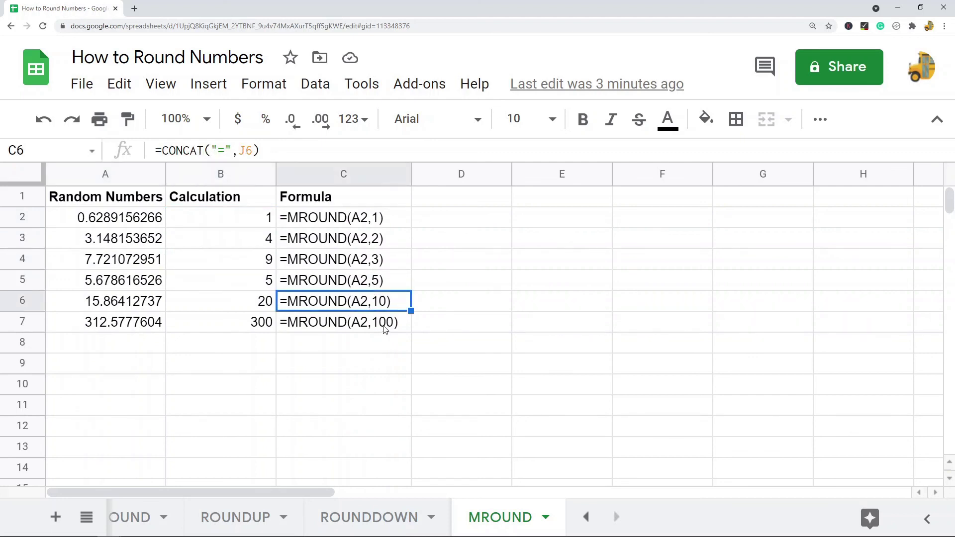